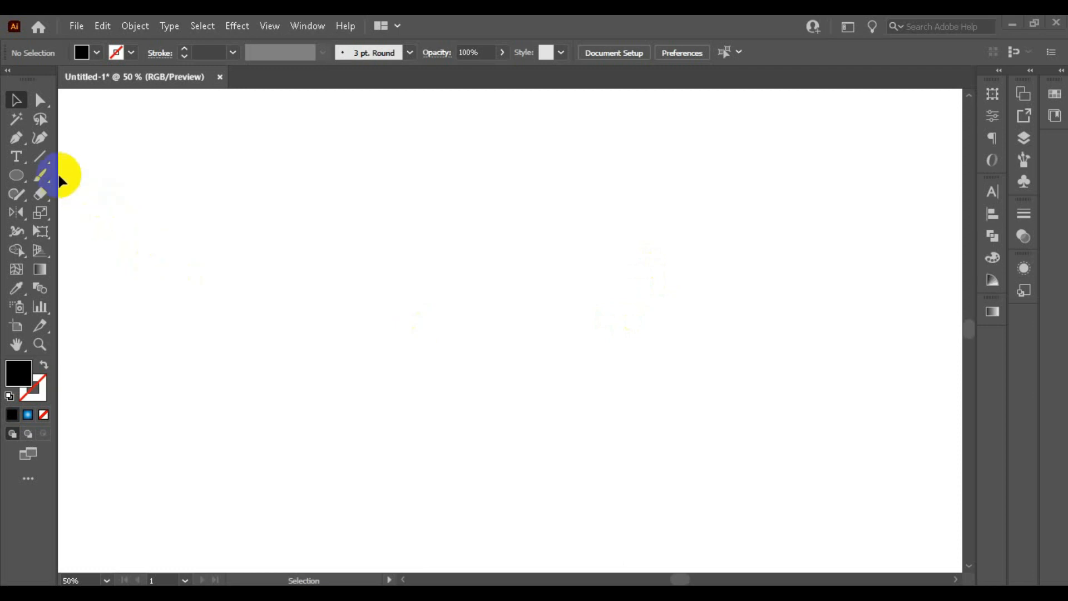
# Draw a horizontal straight line across the middle of the artboard and give it a black stroke.
pyautogui.moveTo(267, 276); pyautogui.dragTo(614, 333)
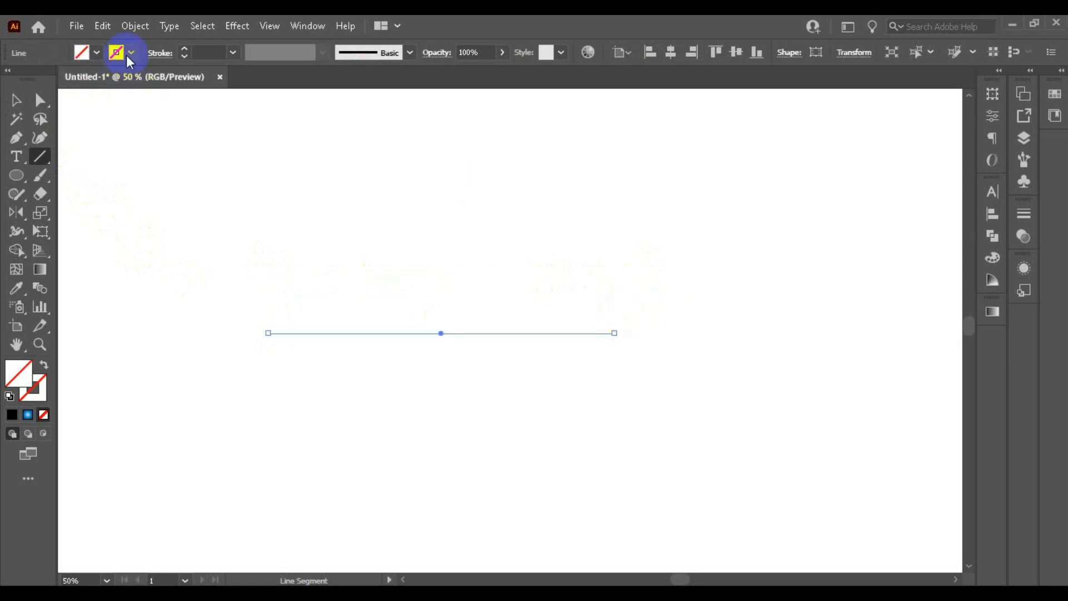
pyautogui.click(139, 47)
pyautogui.click(43, 79)
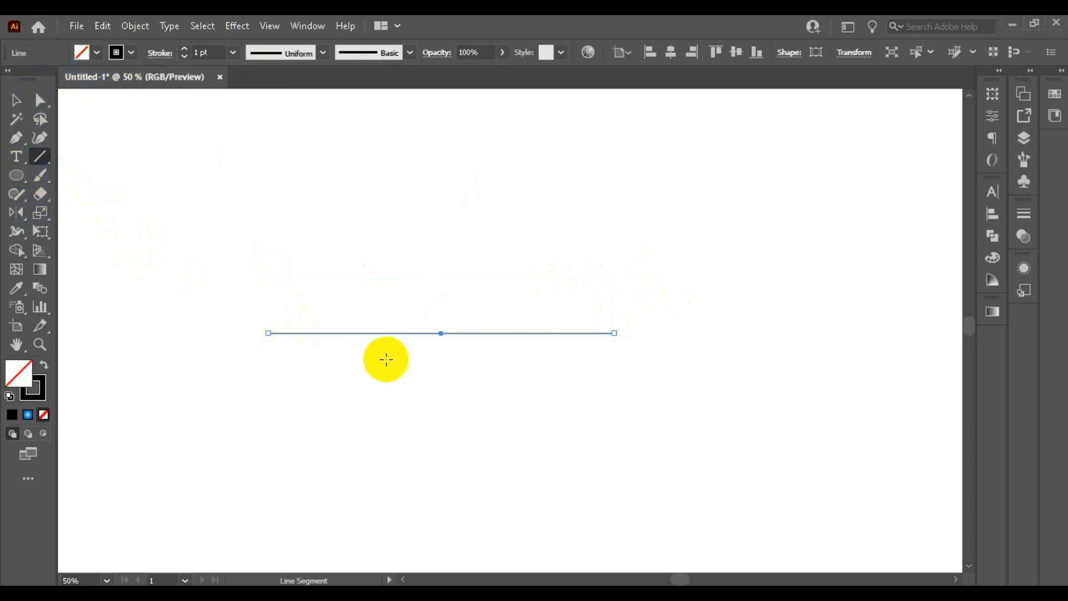
# Create a copy of the horizontal line rotated 60° about its centre.
pyautogui.moveTo(21, 211); pyautogui.dragTo(56, 206)
pyautogui.doubleClick(16, 212)
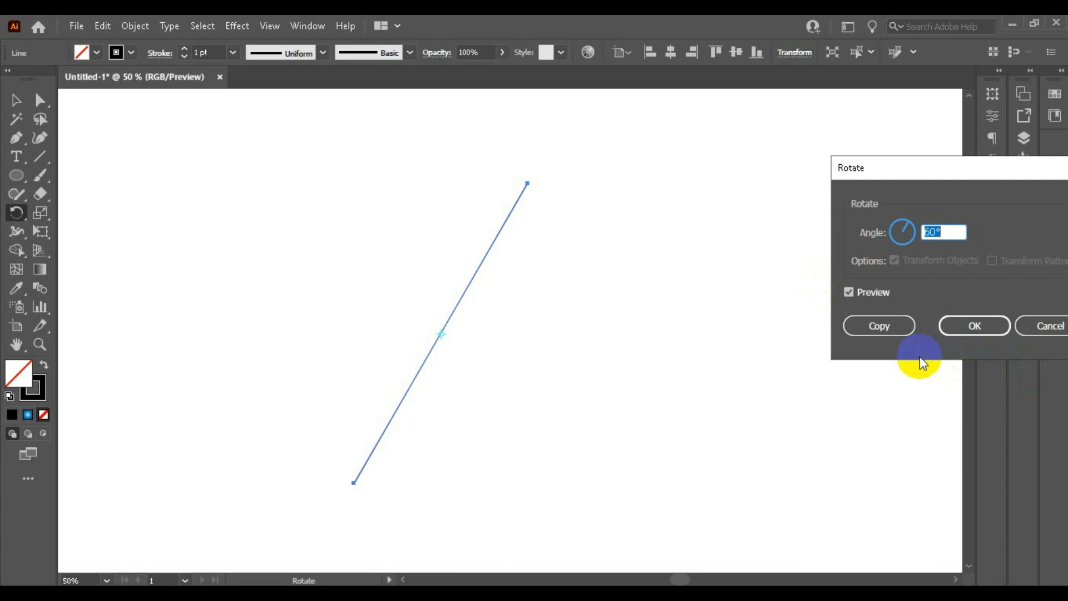
pyautogui.click(880, 325)
# Create a copy of the diagonal line reflected across the vertical axis and deselect it.
pyautogui.moveTo(19, 209); pyautogui.dragTo(71, 232)
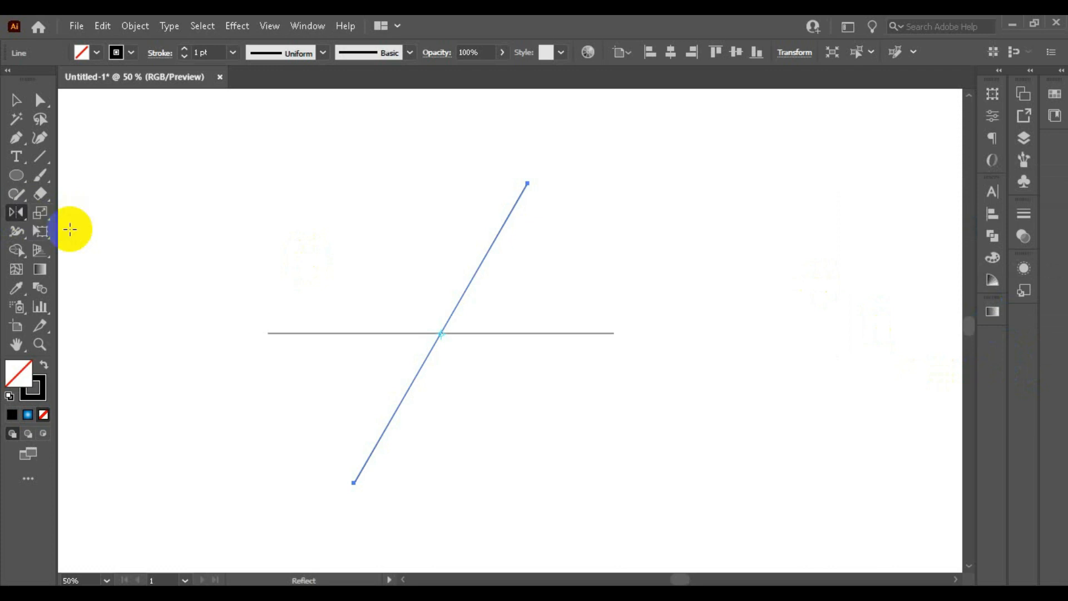
pyautogui.doubleClick(15, 212)
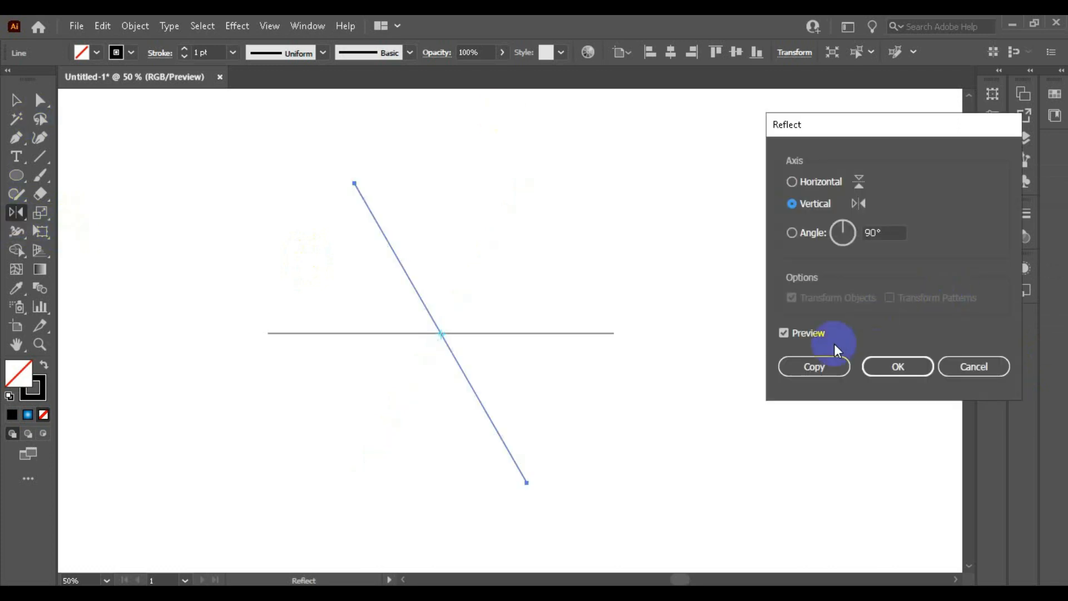
pyautogui.click(820, 365)
pyautogui.click(15, 101)
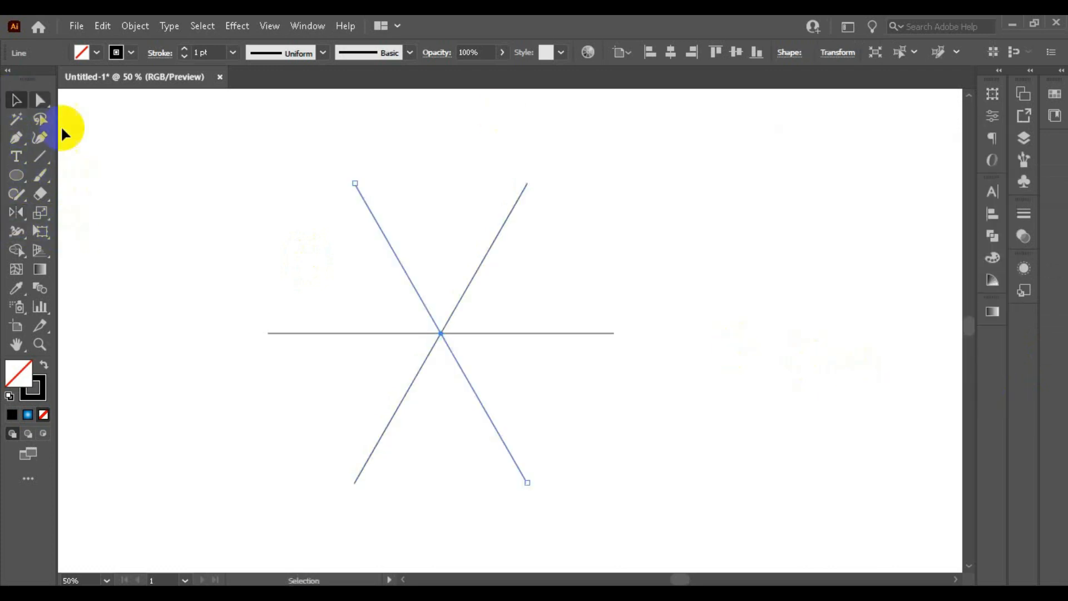
pyautogui.hotkey('ctrl', '=')
pyautogui.click(665, 285)
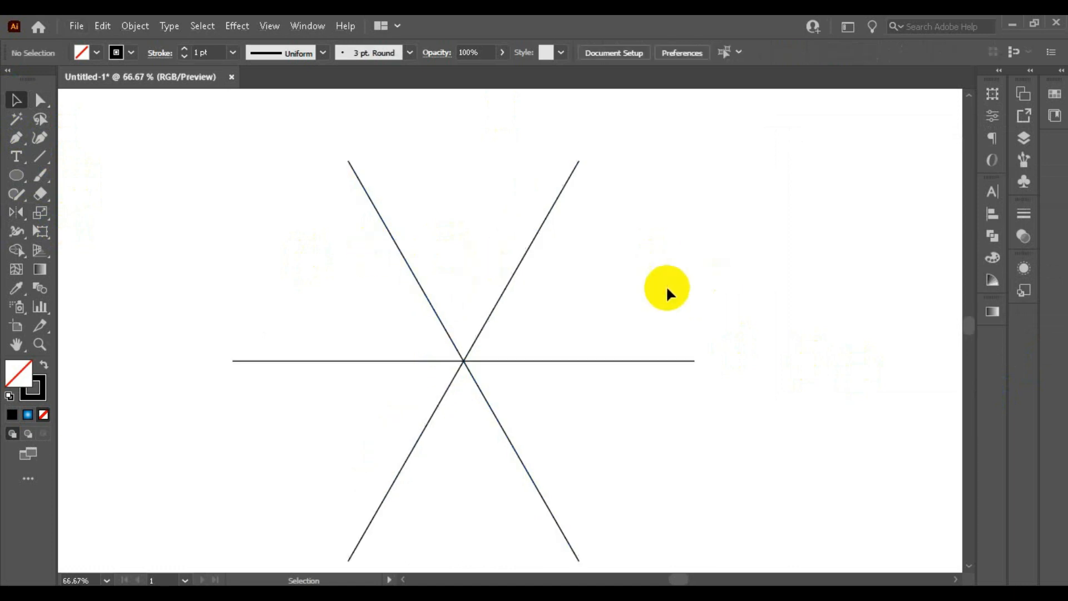
# Move the two diagonal lines horizontally apart so they cross near their upper ends and form a triangle with the horizontal line.
pyautogui.moveTo(520, 267); pyautogui.dragTo(398, 251)
pyautogui.click(550, 250)
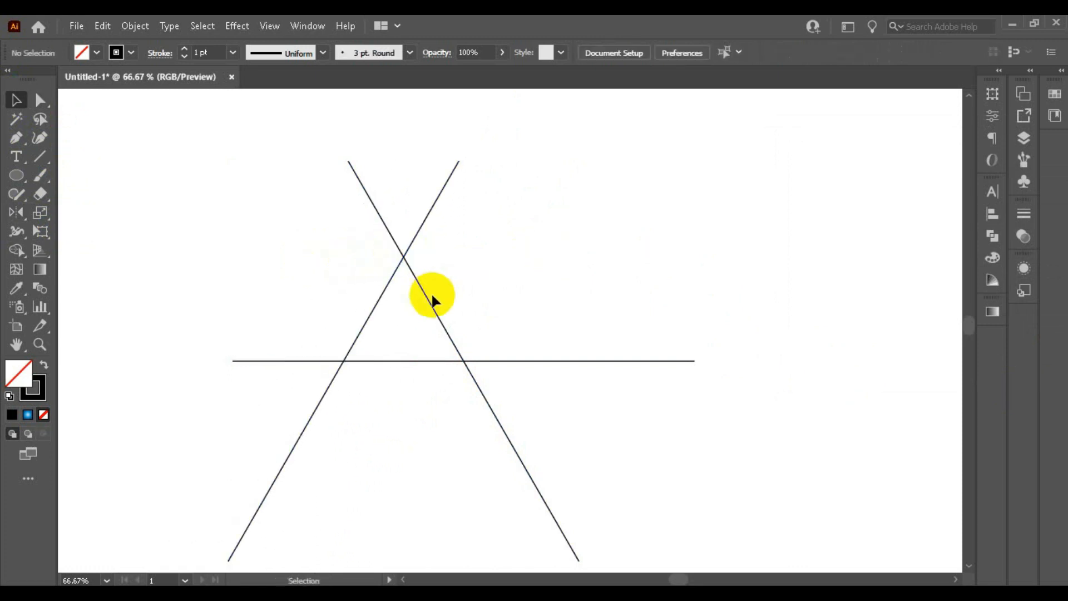
pyautogui.moveTo(432, 304); pyautogui.dragTo(516, 300)
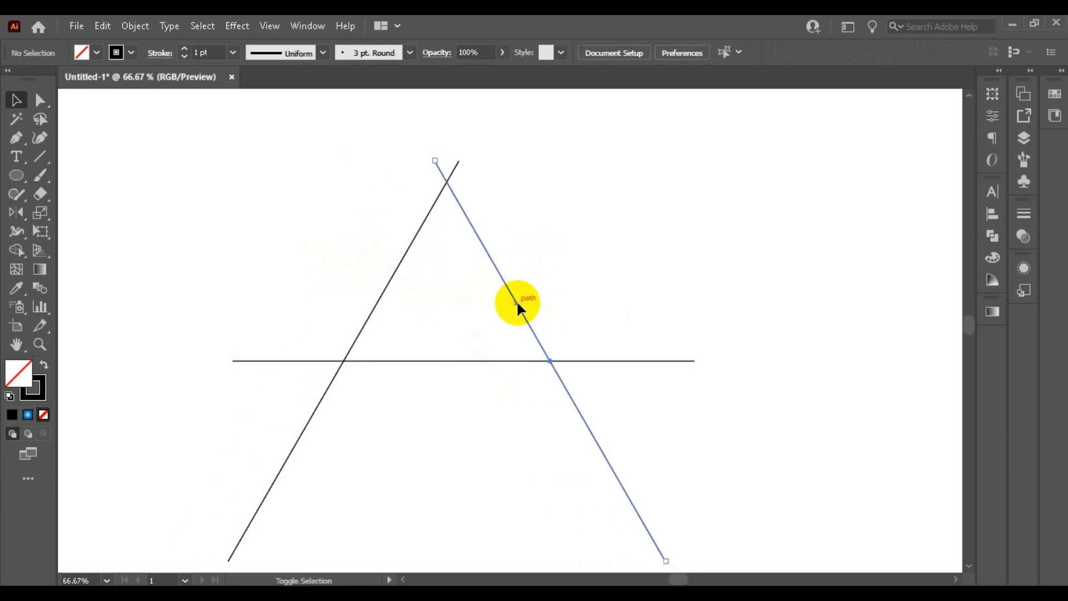
pyautogui.click(600, 274)
pyautogui.moveTo(329, 218); pyautogui.dragTo(526, 261)
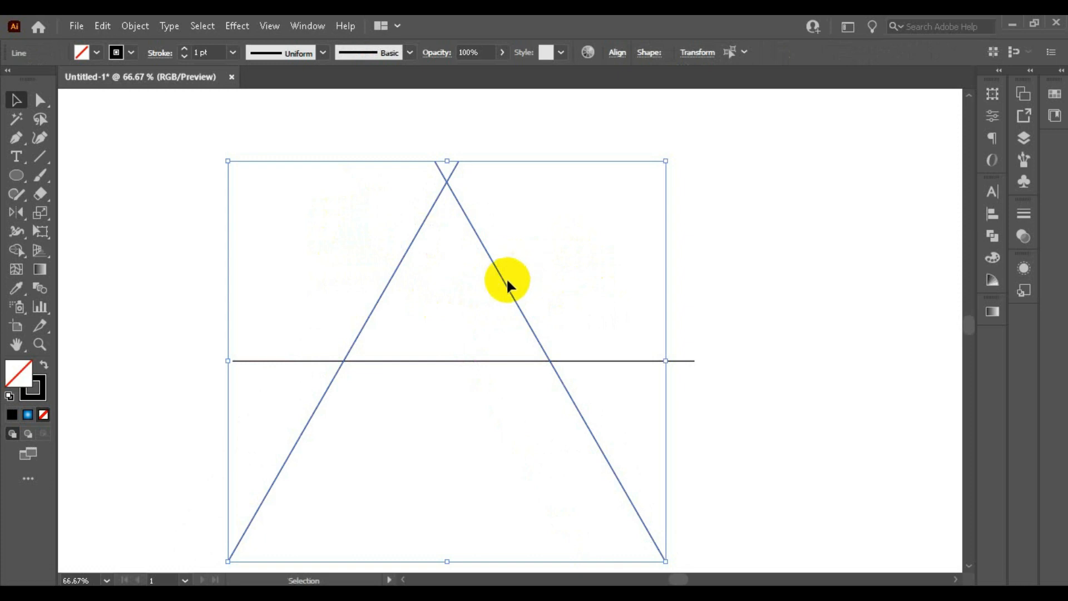
pyautogui.click(535, 272)
pyautogui.hotkey('ctrl', '+')
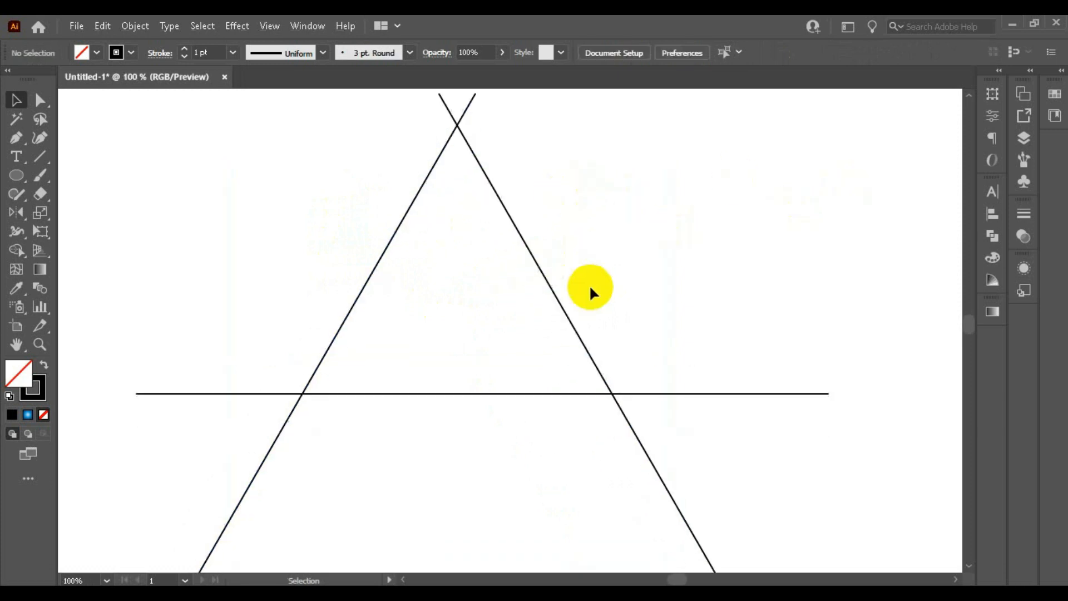
# Draw an unfilled circle with the Ellipse tool and move it inside the triangle.
pyautogui.scroll(1, 595, 284)
pyautogui.click(16, 175)
pyautogui.click(454, 310)
pyautogui.click(505, 334)
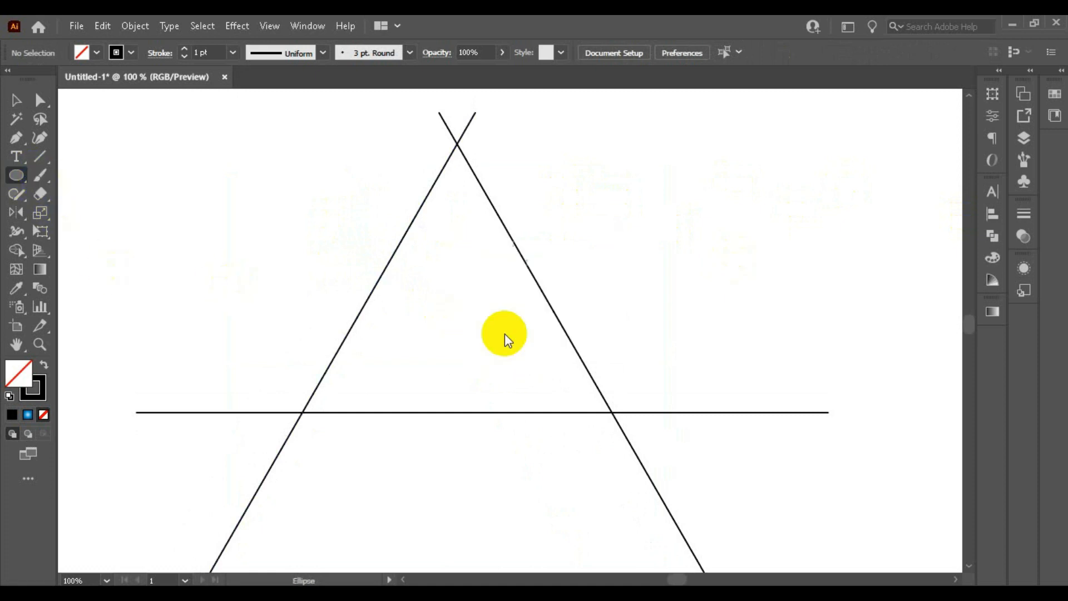
pyautogui.click(16, 100)
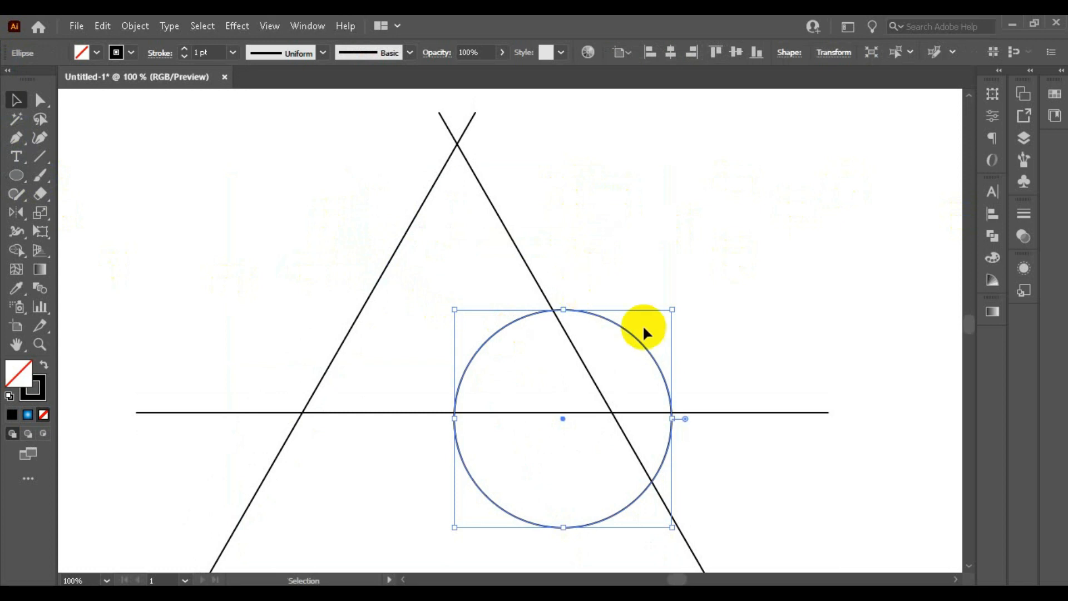
pyautogui.moveTo(633, 332); pyautogui.dragTo(537, 233)
# Centre the circle between the diagonals, shrink it proportionally and nudge it until it touches all three sides of the triangle.
pyautogui.hotkey('ctrl', '+')
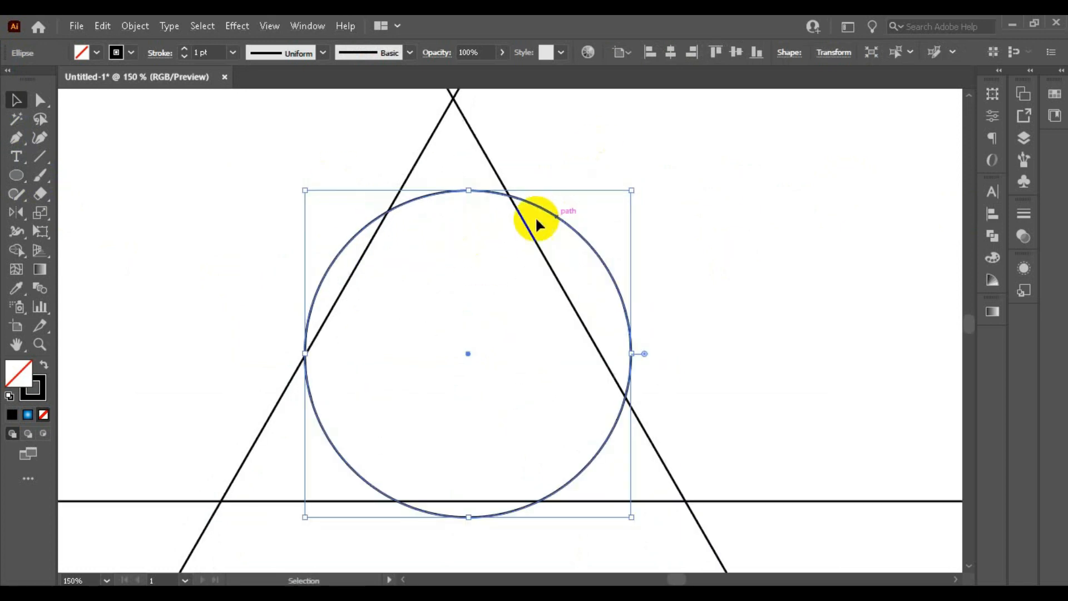
pyautogui.click(567, 237)
pyautogui.moveTo(589, 246); pyautogui.dragTo(573, 267)
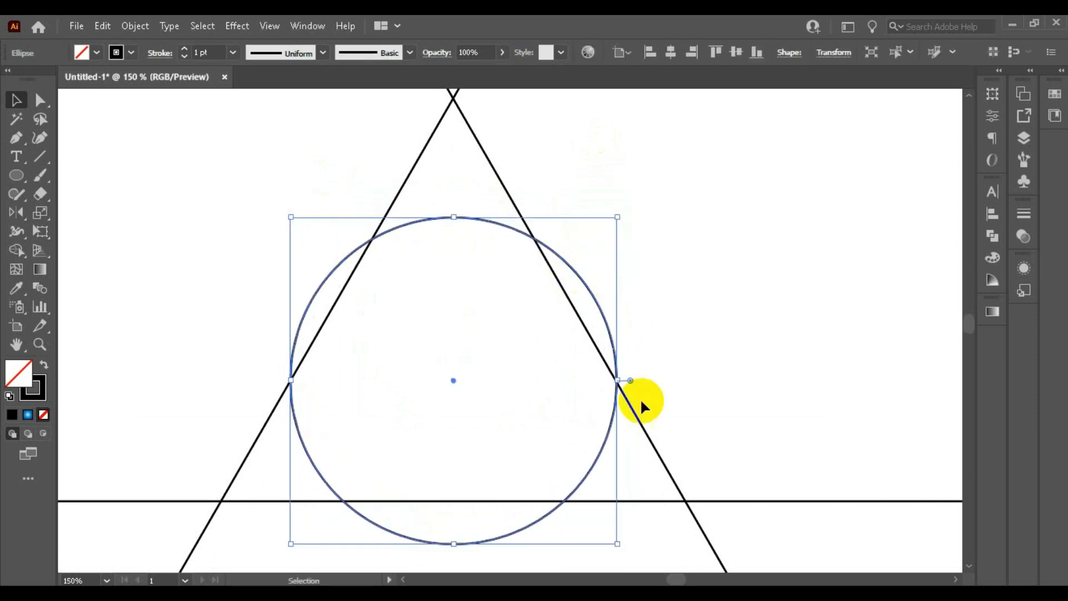
pyautogui.scroll(-2, 506, 311)
pyautogui.scroll(1, 544, 338)
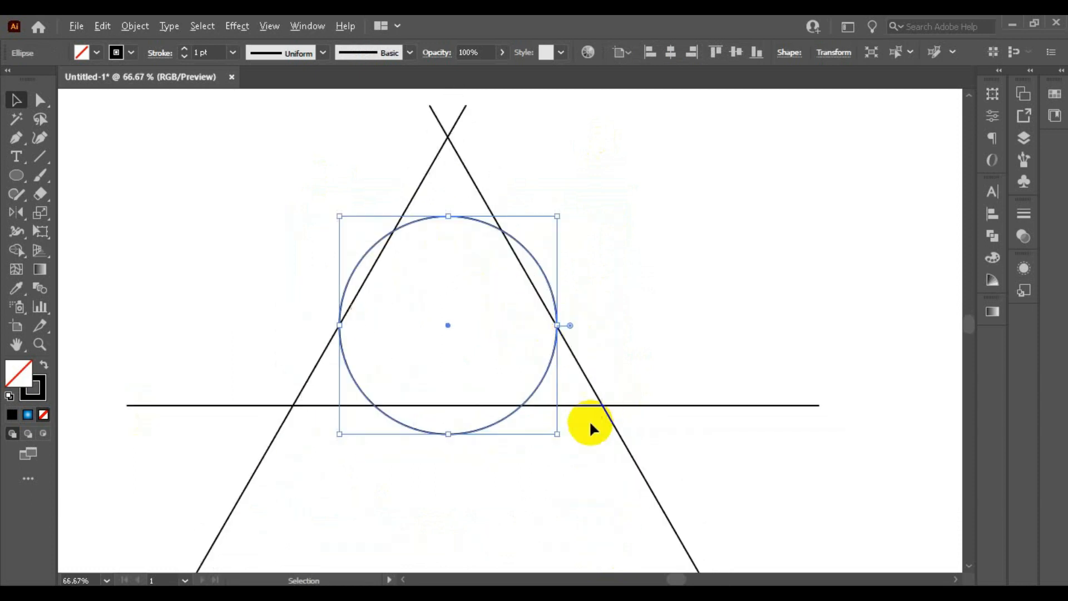
pyautogui.moveTo(558, 432); pyautogui.dragTo(537, 410)
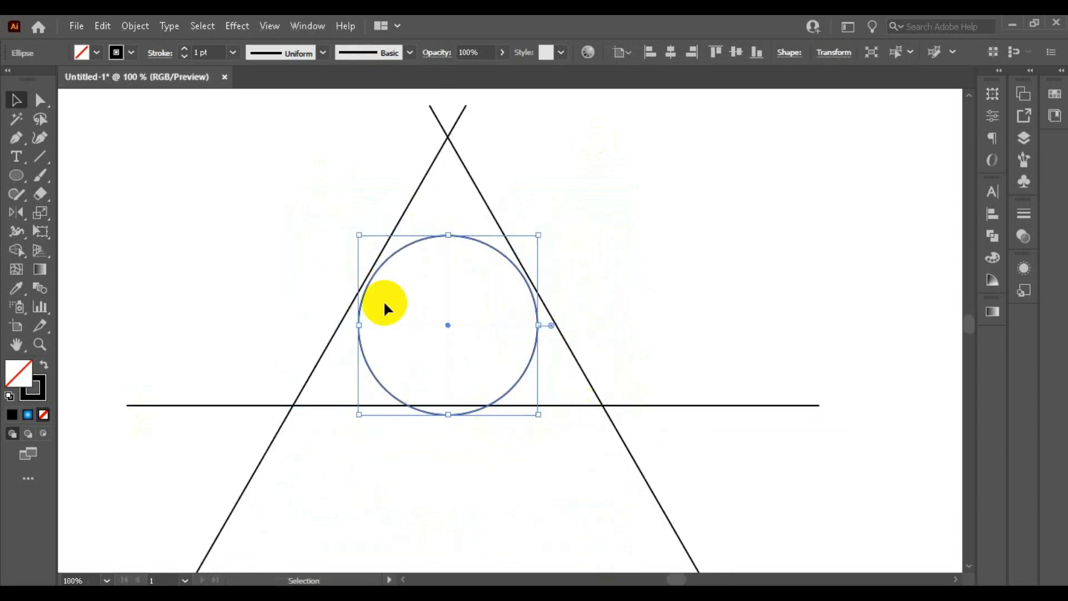
pyautogui.scroll(1, 466, 253)
pyautogui.moveTo(516, 249); pyautogui.dragTo(517, 241)
pyautogui.scroll(-1, 375, 301)
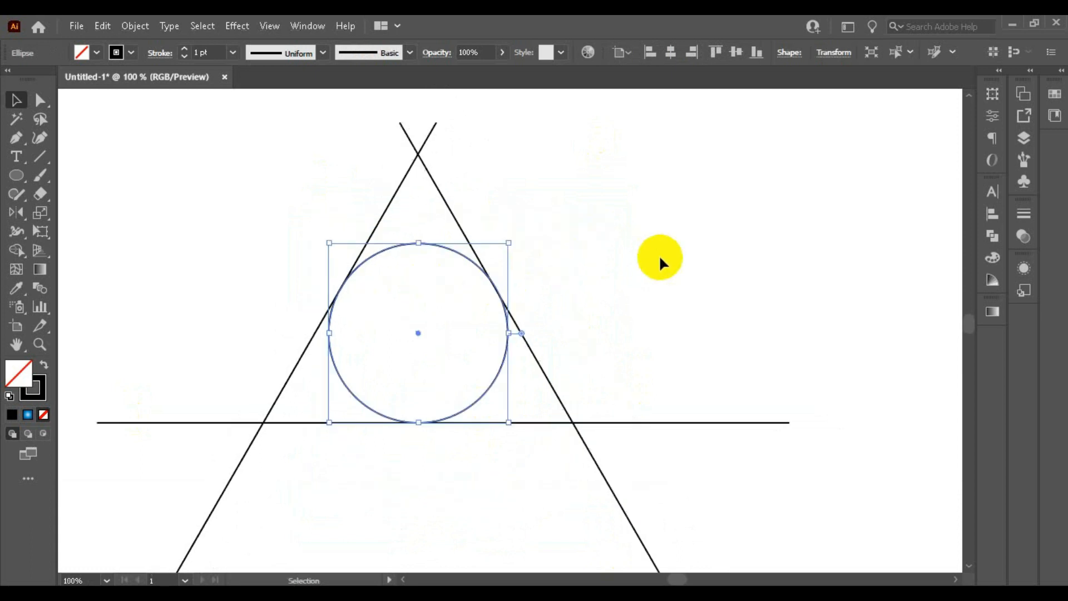
# Select the three lines and the circle and set their stroke weight to 20 pt.
pyautogui.click(706, 286)
pyautogui.scroll(1, 705, 283)
pyautogui.moveTo(278, 167); pyautogui.dragTo(426, 264)
pyautogui.scroll(-1, 551, 248)
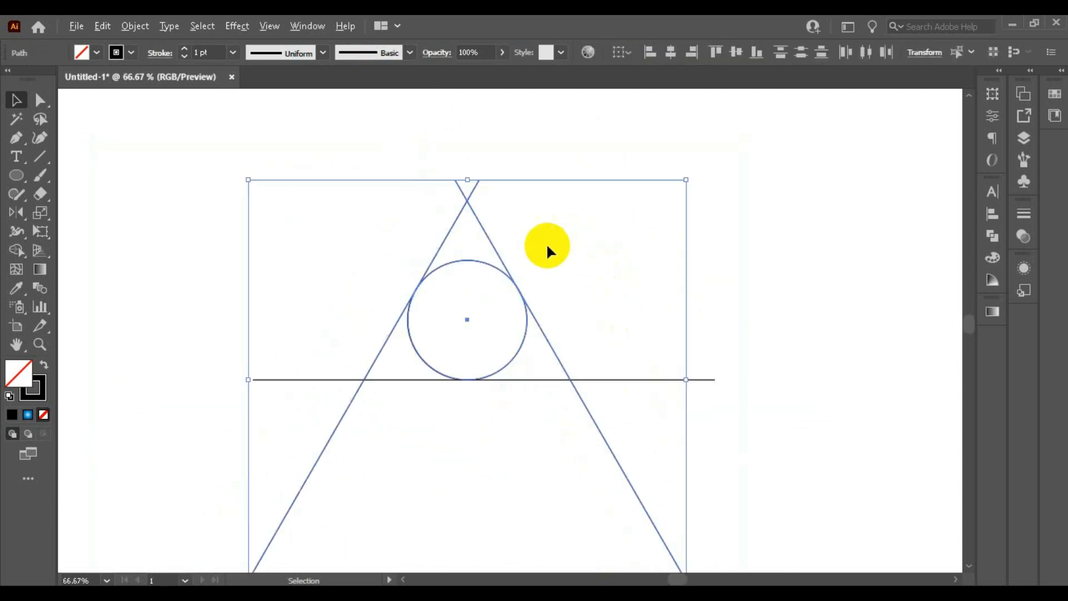
pyautogui.click(575, 233)
pyautogui.moveTo(359, 235); pyautogui.dragTo(654, 389)
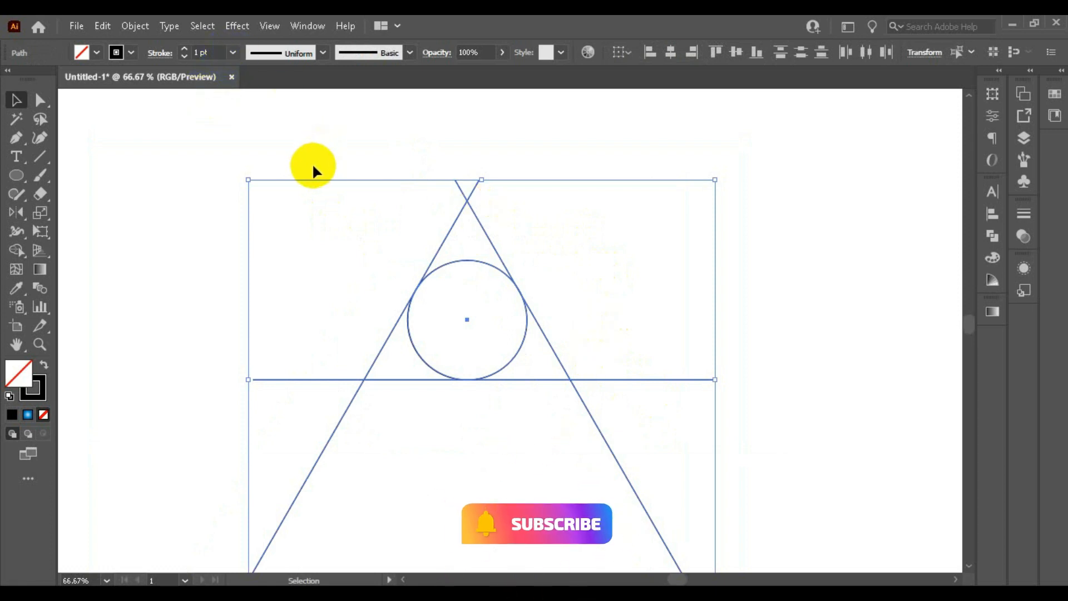
pyautogui.click(232, 52)
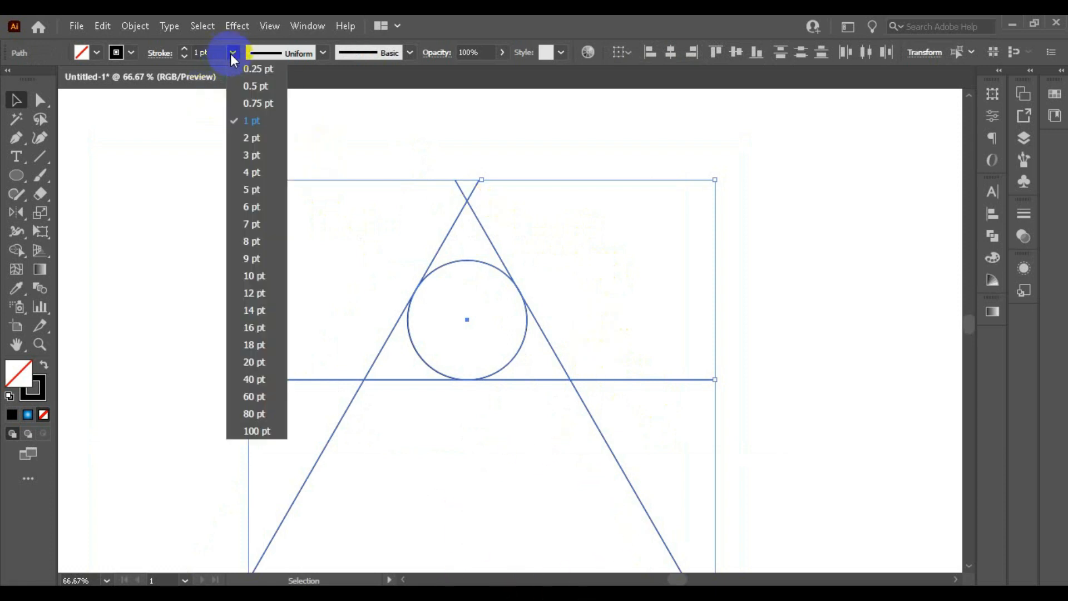
pyautogui.click(255, 276)
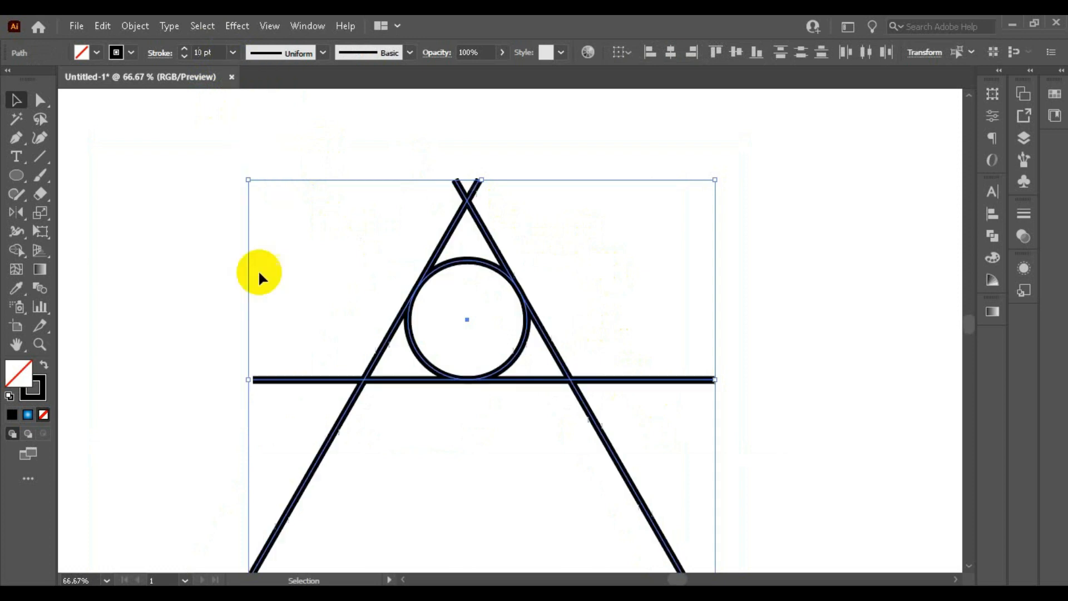
pyautogui.click(233, 52)
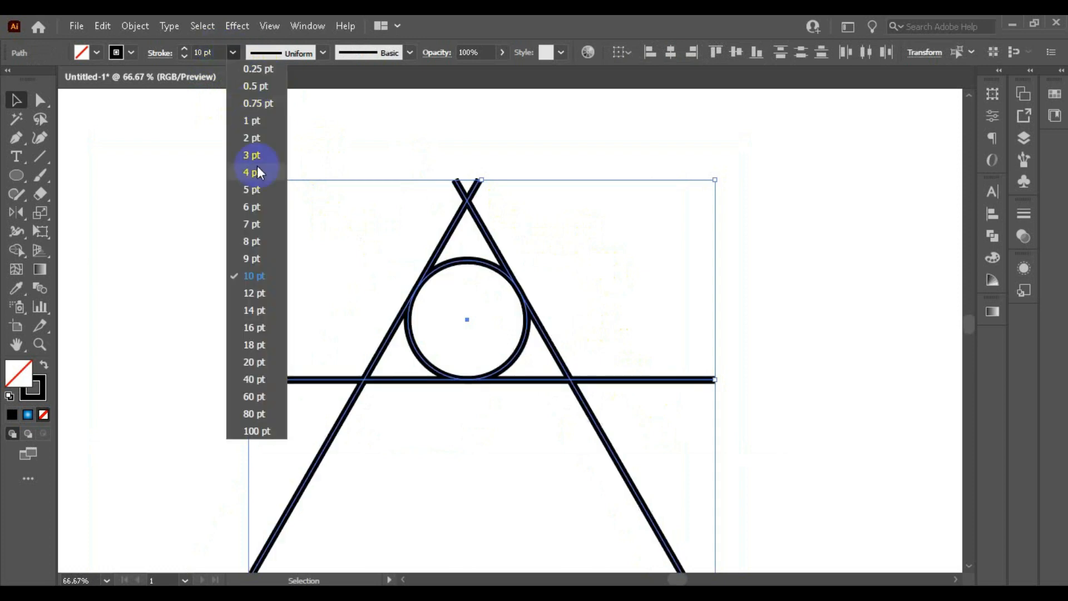
pyautogui.click(254, 362)
# Expand the selected lines and circle into filled outline shapes.
pyautogui.scroll(1, 522, 277)
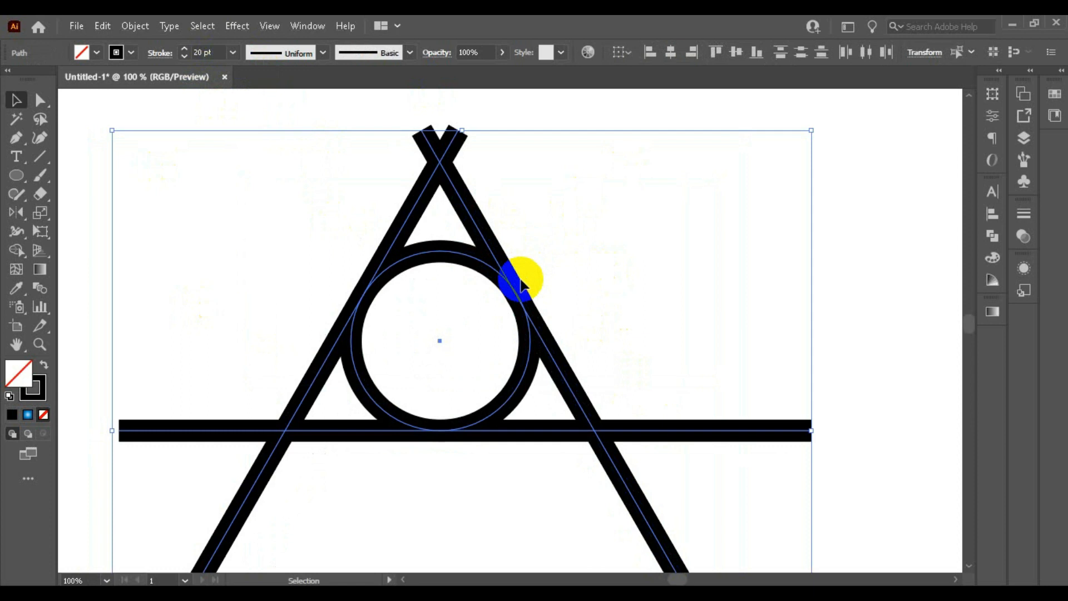
pyautogui.scroll(-2, 438, 232)
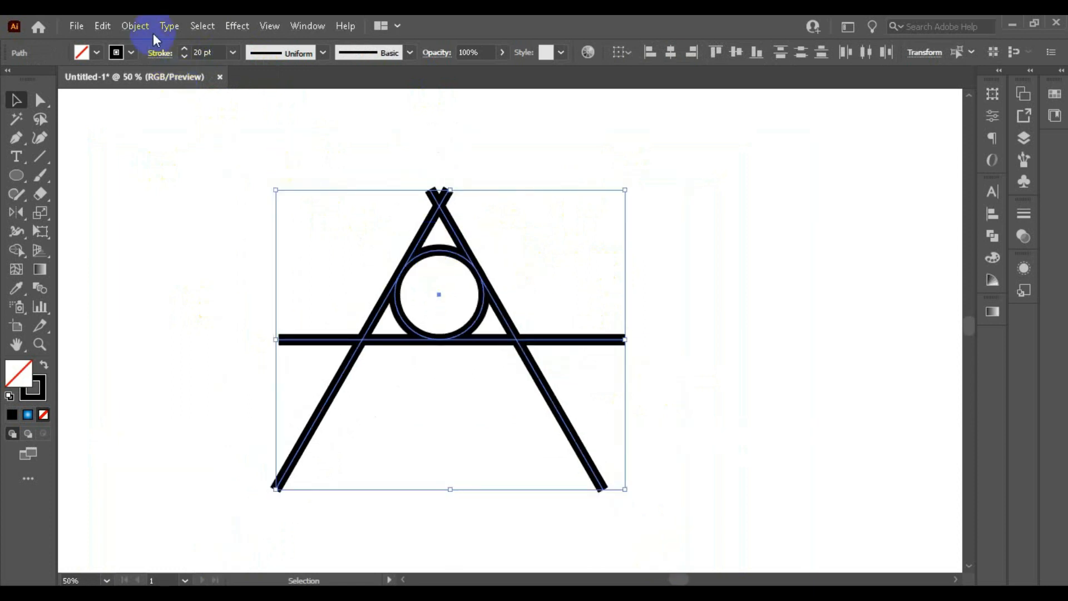
pyautogui.click(135, 26)
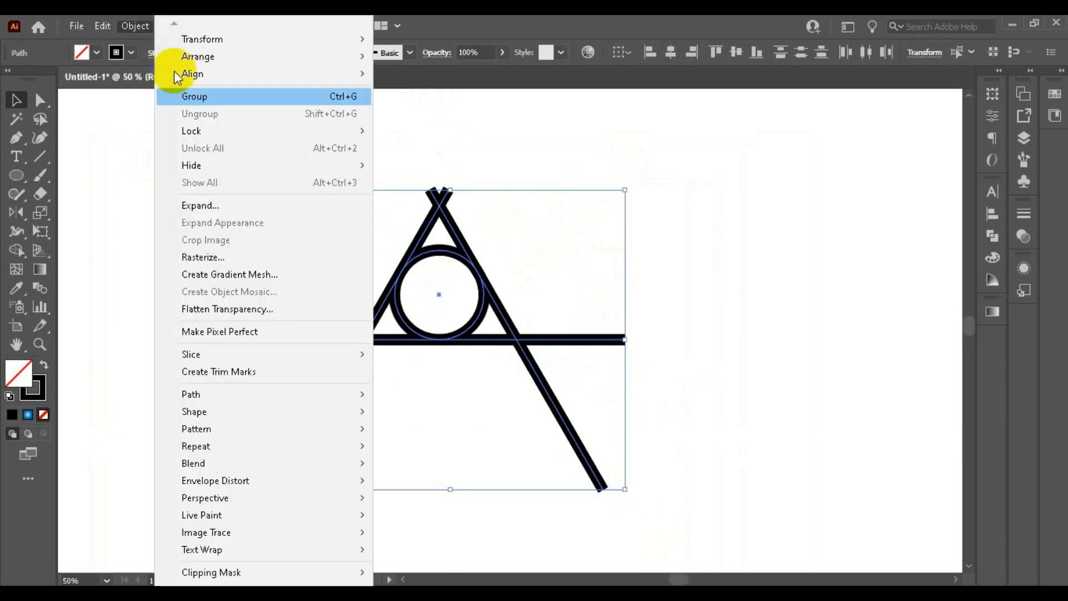
pyautogui.click(223, 205)
pyautogui.click(497, 396)
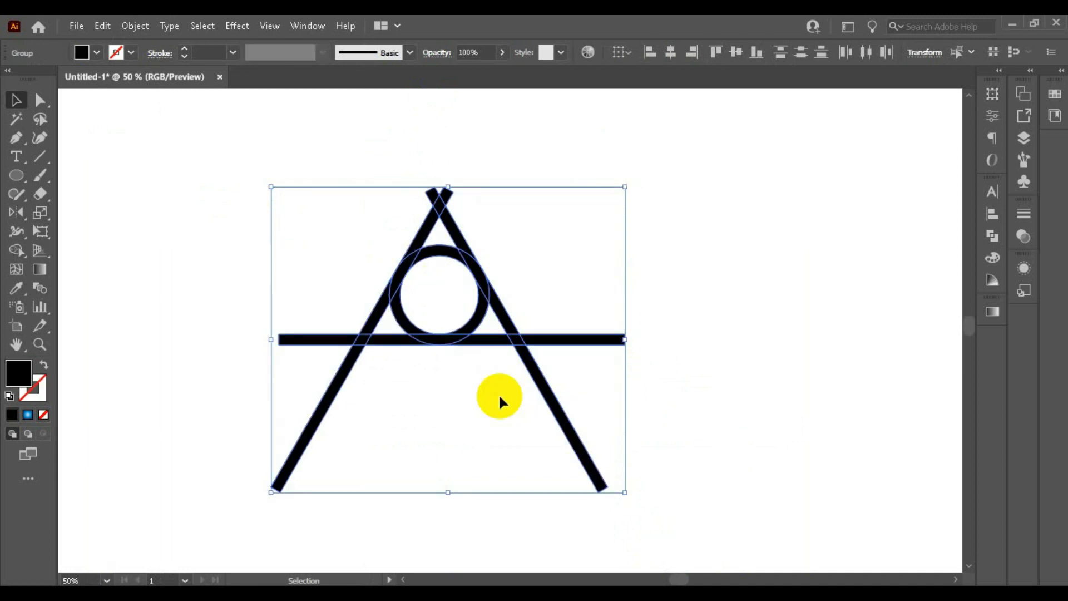
# Remove the two stubs that stick out above the apex of the triangle with the Shape Builder tool.
pyautogui.click(16, 250)
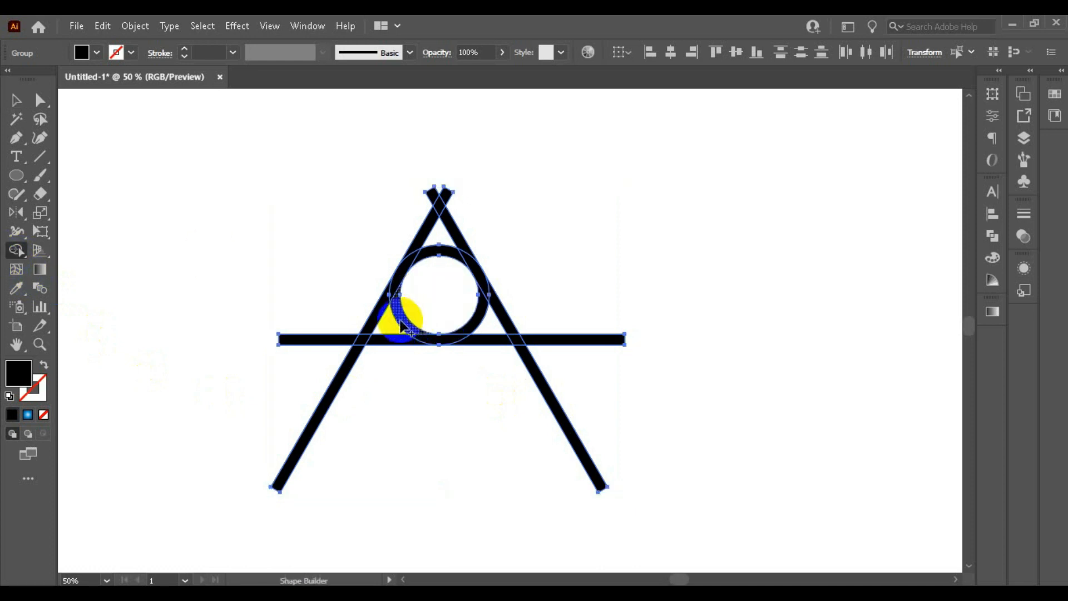
pyautogui.scroll(2, 468, 256)
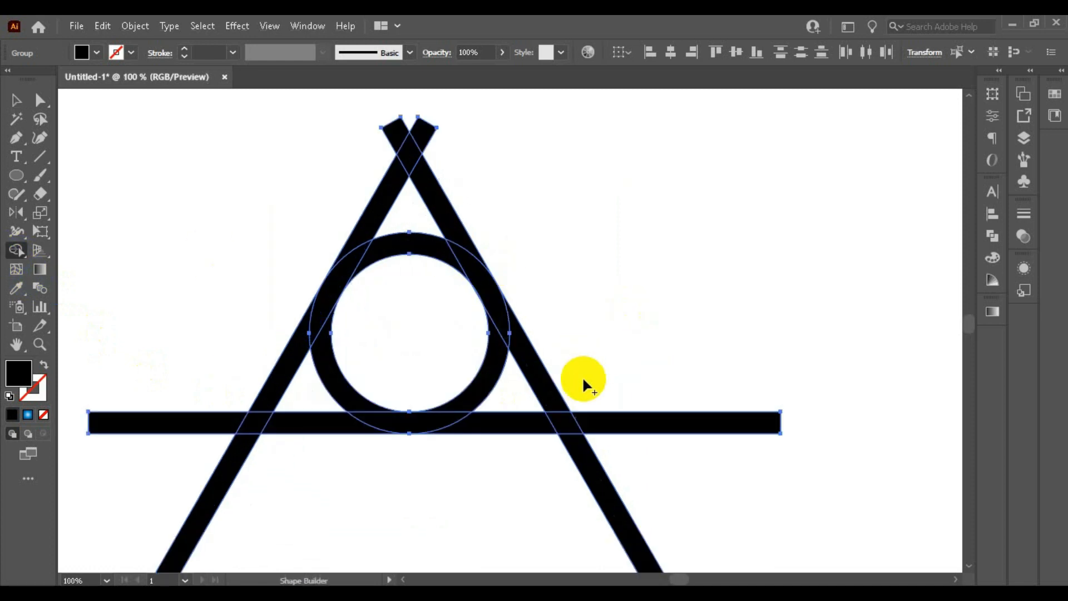
pyautogui.moveTo(460, 420)
pyautogui.mouseDown()
pyautogui.moveTo(507, 359)
pyautogui.moveTo(528, 356)
pyautogui.mouseUp()
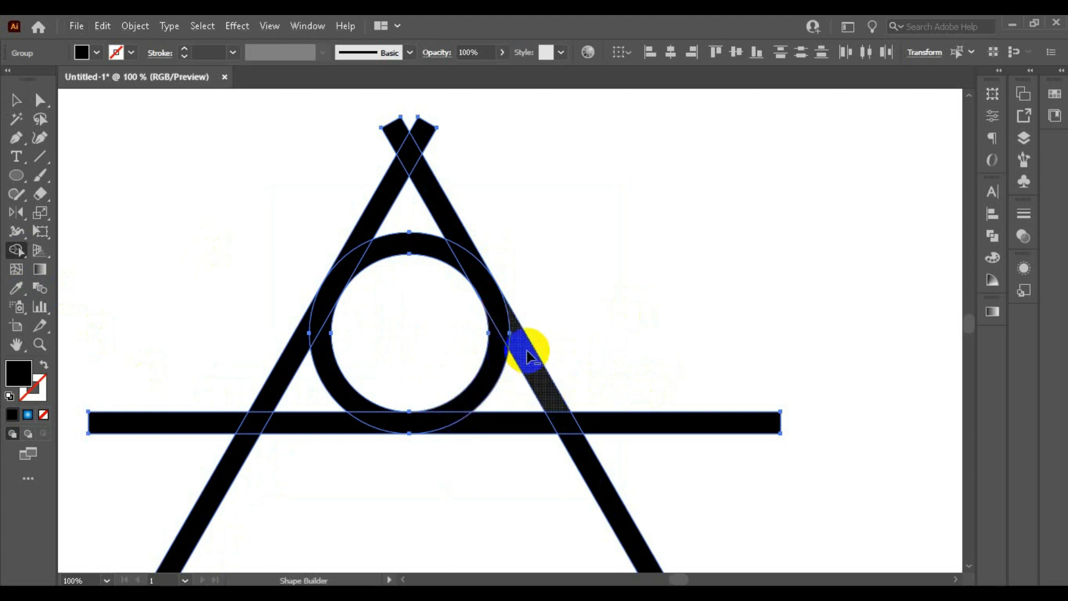
pyautogui.scroll(-1, 451, 387)
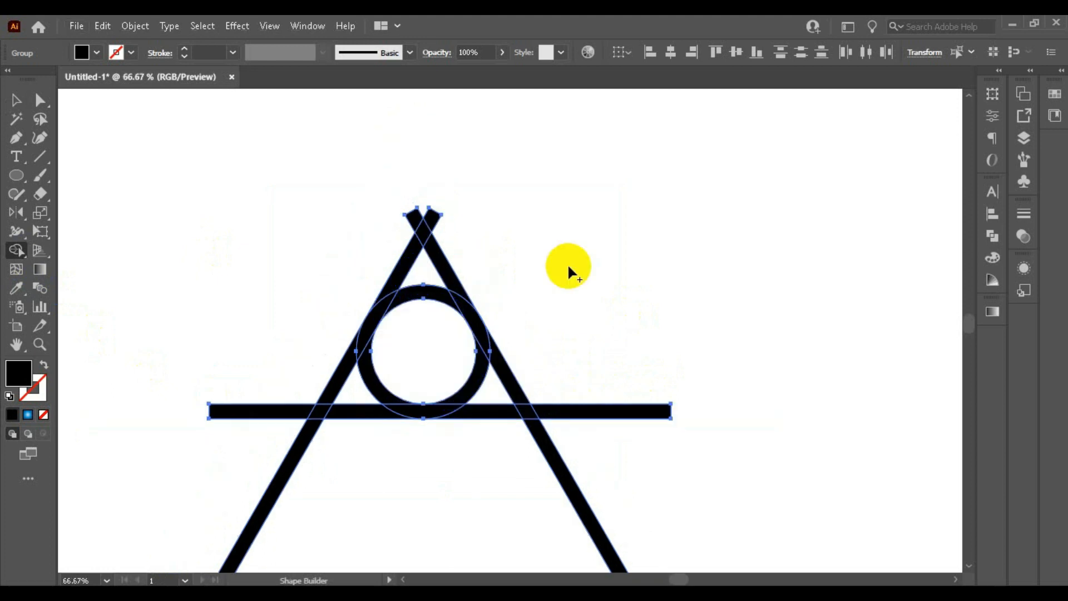
pyautogui.scroll(1, 567, 263)
pyautogui.scroll(1, 453, 303)
pyautogui.scroll(-1, 456, 301)
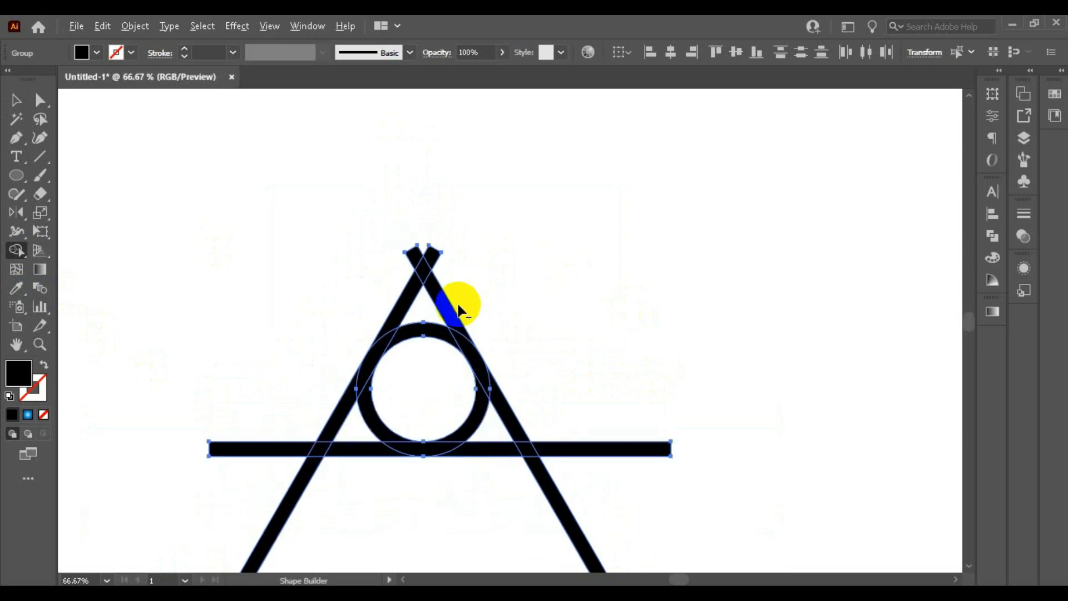
pyautogui.keyDown('alt'); pyautogui.click(437, 257); pyautogui.keyUp('alt')
pyautogui.keyDown('alt'); pyautogui.click(412, 255); pyautogui.keyUp('alt')
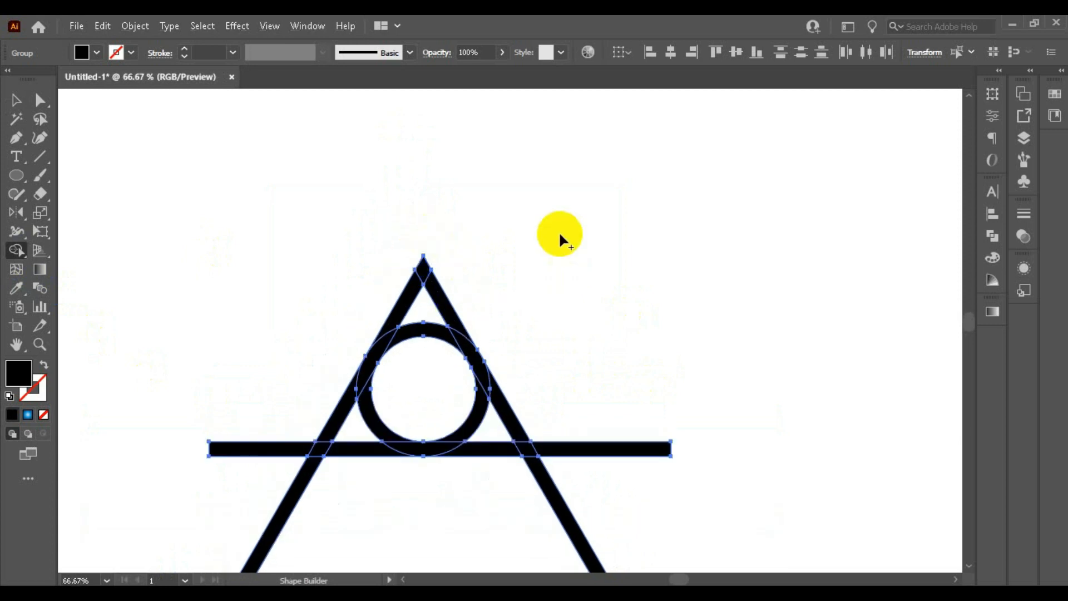
pyautogui.scroll(-1, 558, 231)
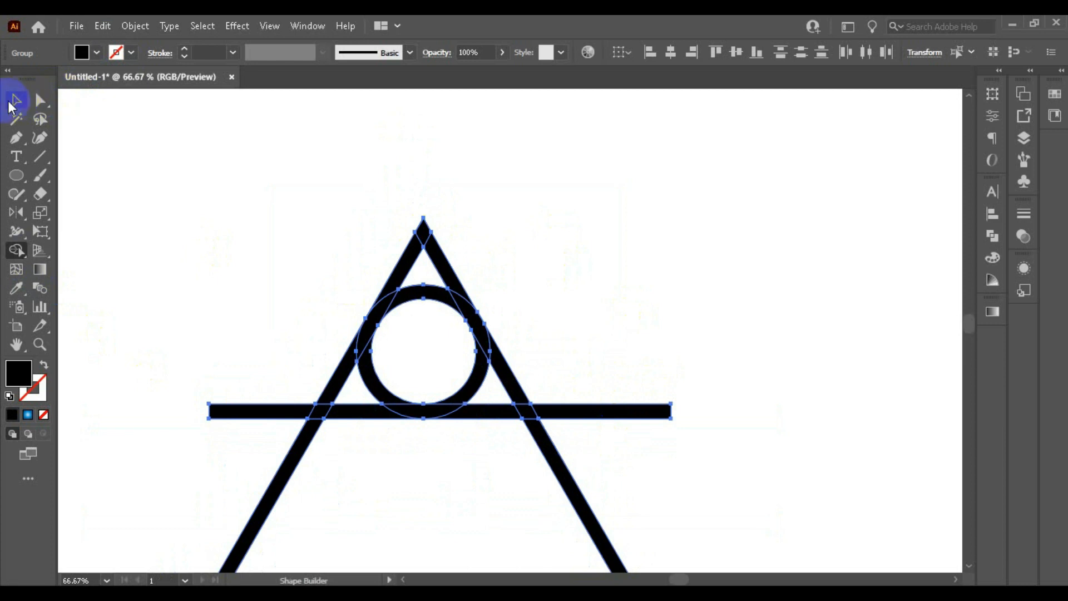
# Move the horizontal bar up so that it crosses the middle of the ring.
pyautogui.click(15, 100)
pyautogui.click(596, 410)
pyautogui.moveTo(570, 418); pyautogui.dragTo(567, 361)
pyautogui.keyDown('alt'); pyautogui.scroll(-1, 526, 260); pyautogui.keyUp('alt')
pyautogui.keyDown('alt'); pyautogui.scroll(1, 504, 261); pyautogui.keyUp('alt')
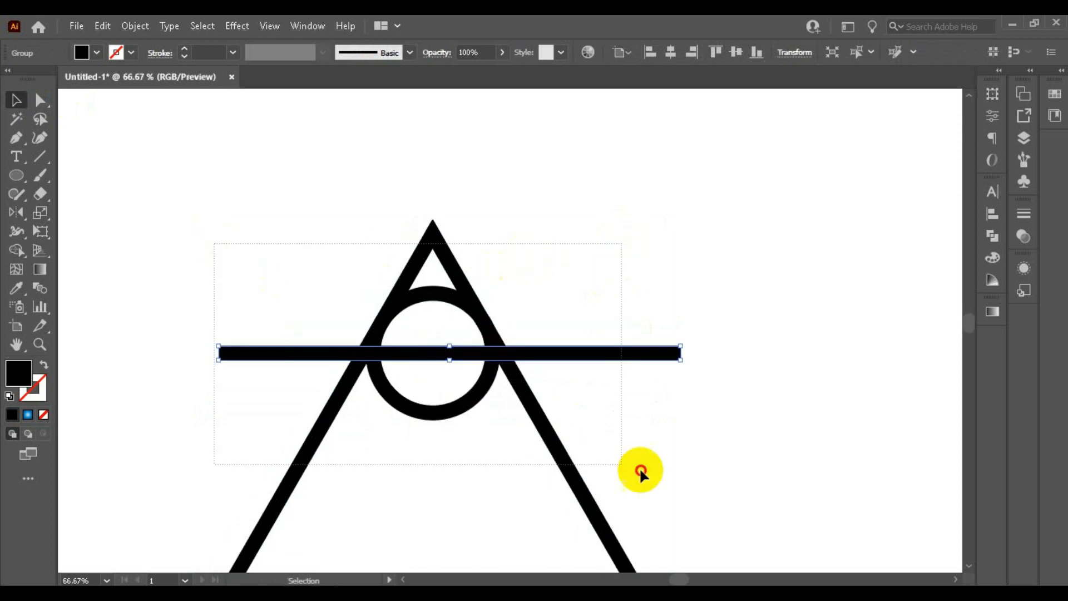
# Remove the lower half of the ring and both legs below the horizontal bar from the whole artwork with the Shape Builder tool.
pyautogui.hotkey('ctrl', 'a')
pyautogui.click(16, 251)
pyautogui.keyDown('alt'); pyautogui.scroll(1, 404, 333); pyautogui.keyUp('alt')
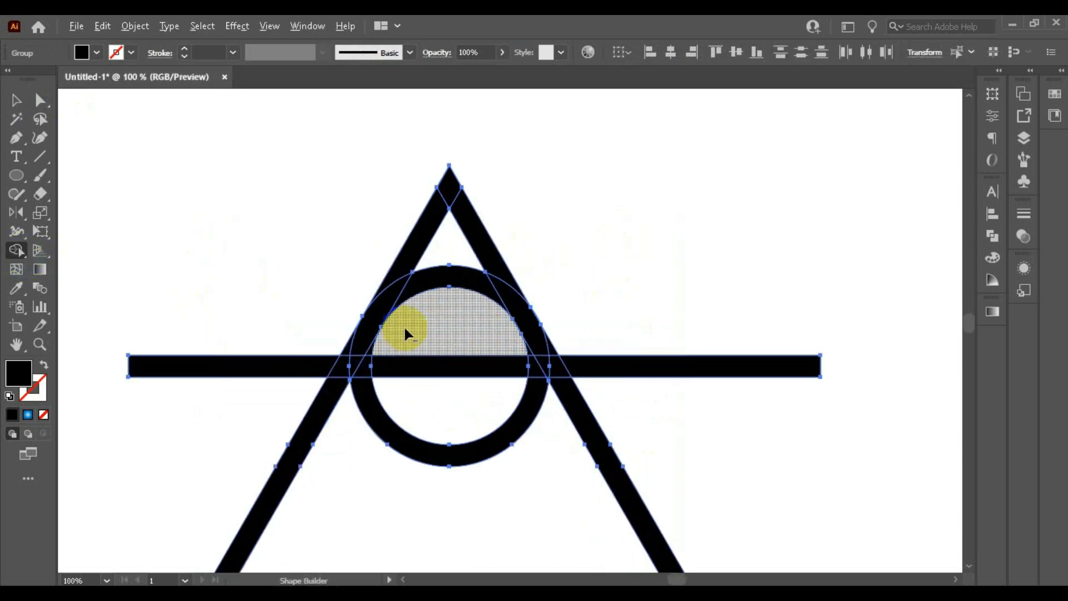
pyautogui.moveTo(461, 441); pyautogui.dragTo(458, 451)
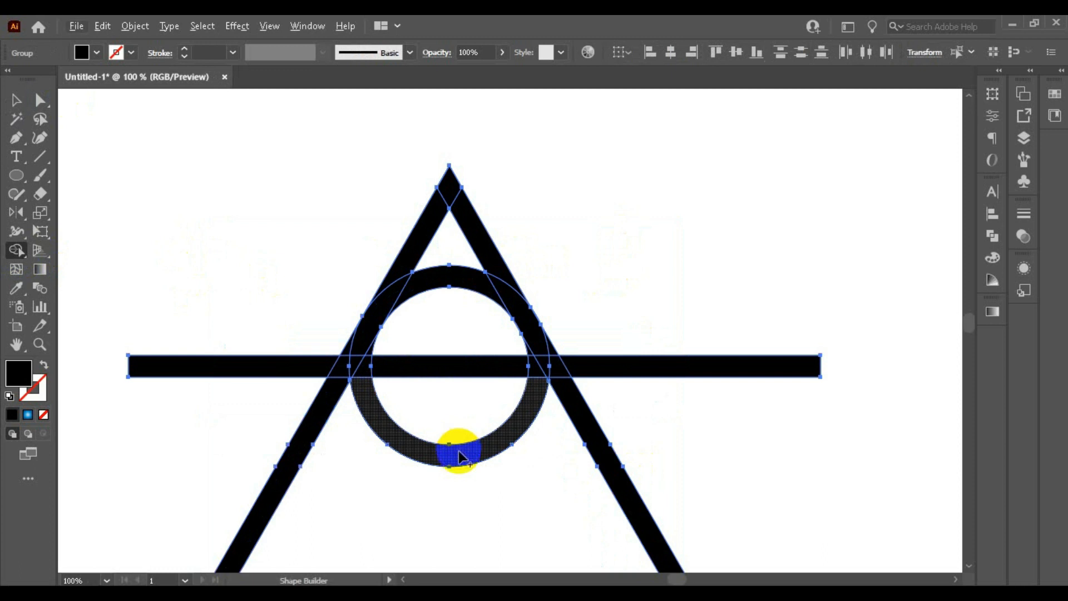
pyautogui.keyDown('alt'); pyautogui.click(458, 452); pyautogui.keyUp('alt')
pyautogui.keyDown('alt'); pyautogui.moveTo(525, 447); pyautogui.dragTo(746, 437); pyautogui.keyUp('alt')
pyautogui.keyDown('alt'); pyautogui.moveTo(406, 487); pyautogui.dragTo(237, 434); pyautogui.keyUp('alt')
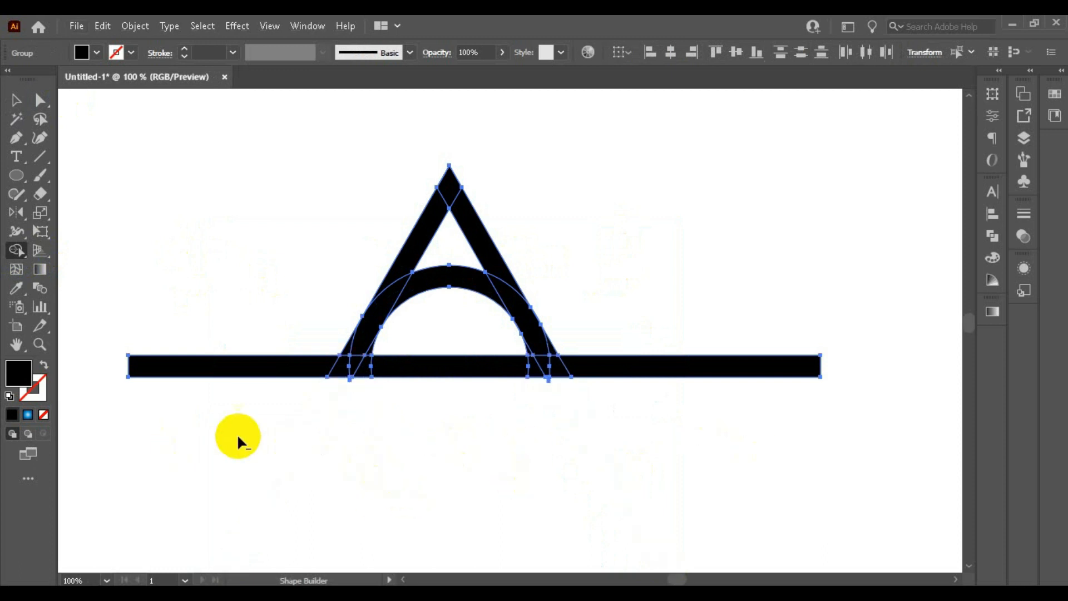
# Remove both outer ends of the horizontal bar and its middle section inside the arch with the Shape Builder tool.
pyautogui.keyDown('alt'); pyautogui.moveTo(278, 349); pyautogui.dragTo(296, 394); pyautogui.keyUp('alt')
pyautogui.keyDown('alt'); pyautogui.moveTo(674, 306); pyautogui.dragTo(640, 390); pyautogui.keyUp('alt')
pyautogui.scroll(2, 430, 332)
pyautogui.keyDown('alt'); pyautogui.moveTo(429, 333); pyautogui.dragTo(484, 487); pyautogui.keyUp('alt')
# Delete the leftover ring and bar fragments at the inner side and underside of both feet so the legs end straight.
pyautogui.scroll(1, 670, 397)
pyautogui.keyDown('alt'); pyautogui.click(615, 427); pyautogui.keyUp('alt')
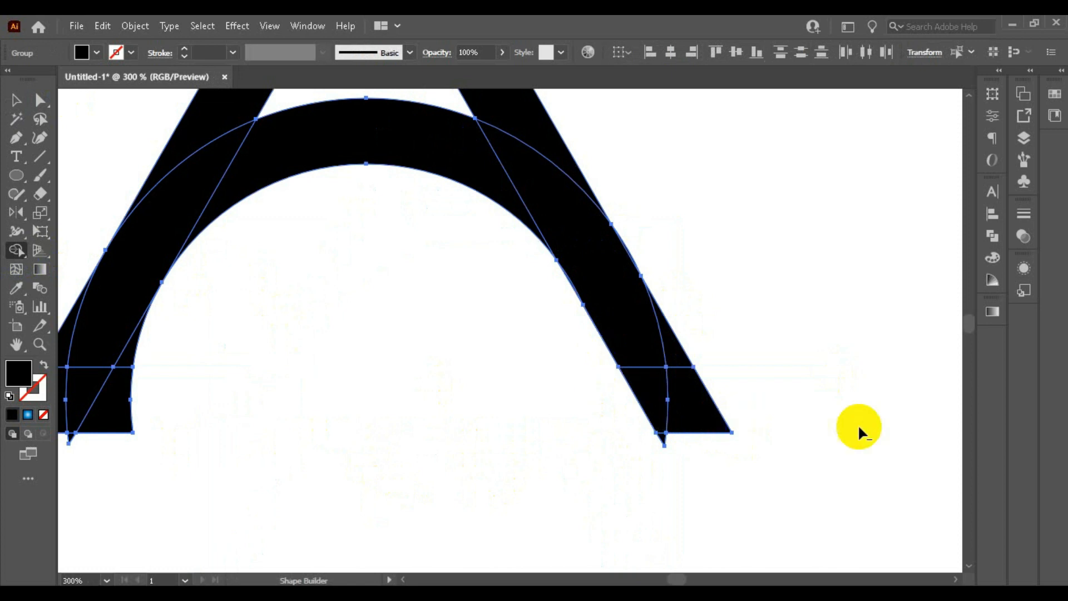
pyautogui.keyDown('alt'); pyautogui.click(661, 437); pyautogui.keyUp('alt')
pyautogui.scroll(-1, 792, 431)
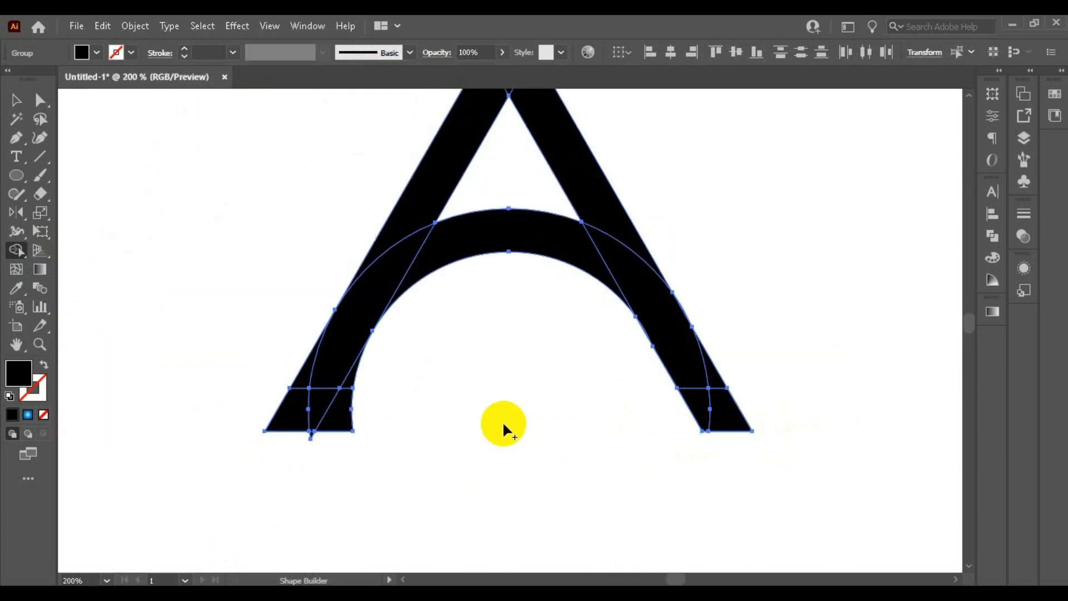
pyautogui.keyDown('alt'); pyautogui.click(339, 423); pyautogui.keyUp('alt')
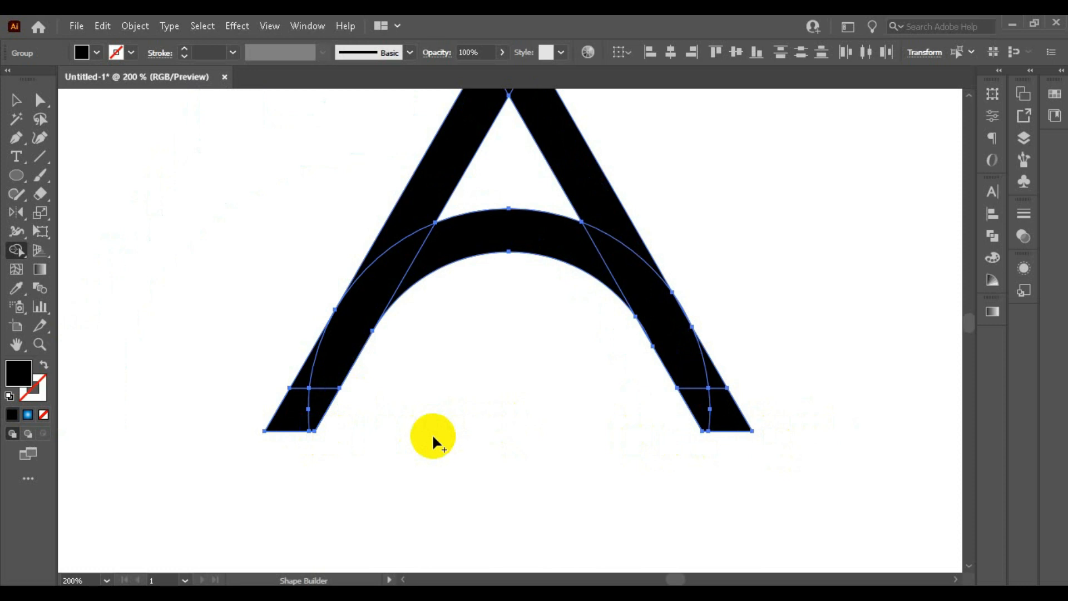
pyautogui.scroll(-1, 242, 433)
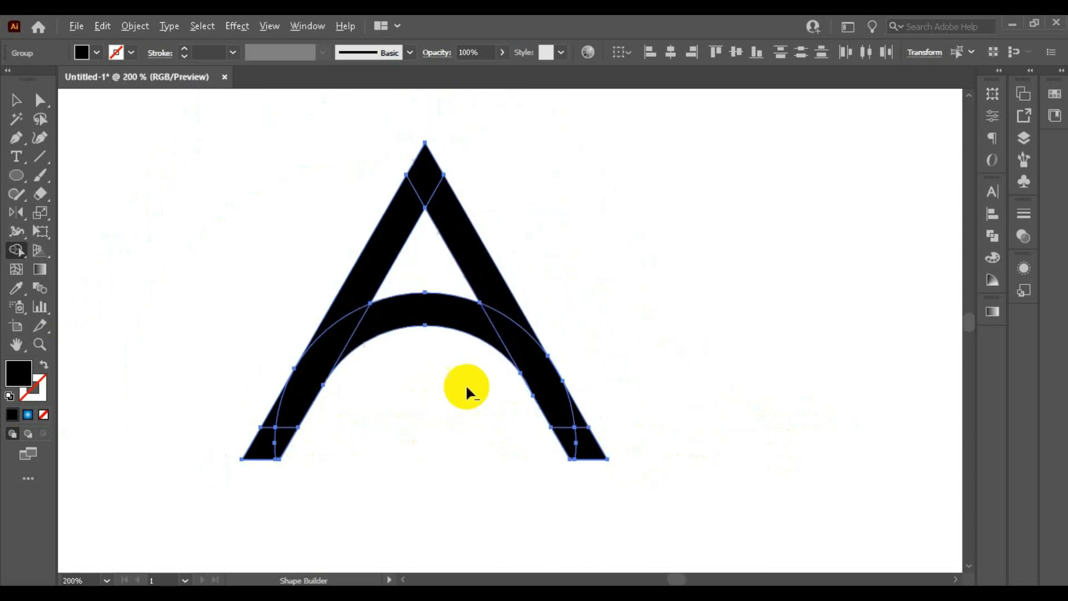
# Select only the arch shape and offset its path by 20 pt with Miter joins and a miter limit of 4.
pyautogui.click(19, 104)
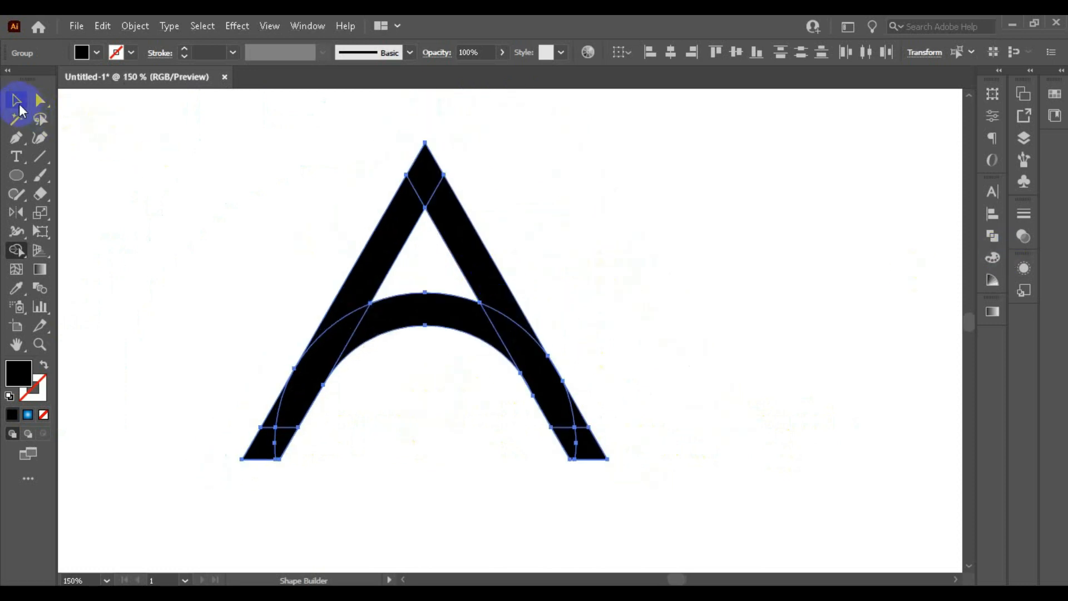
pyautogui.click(662, 223)
pyautogui.click(444, 317)
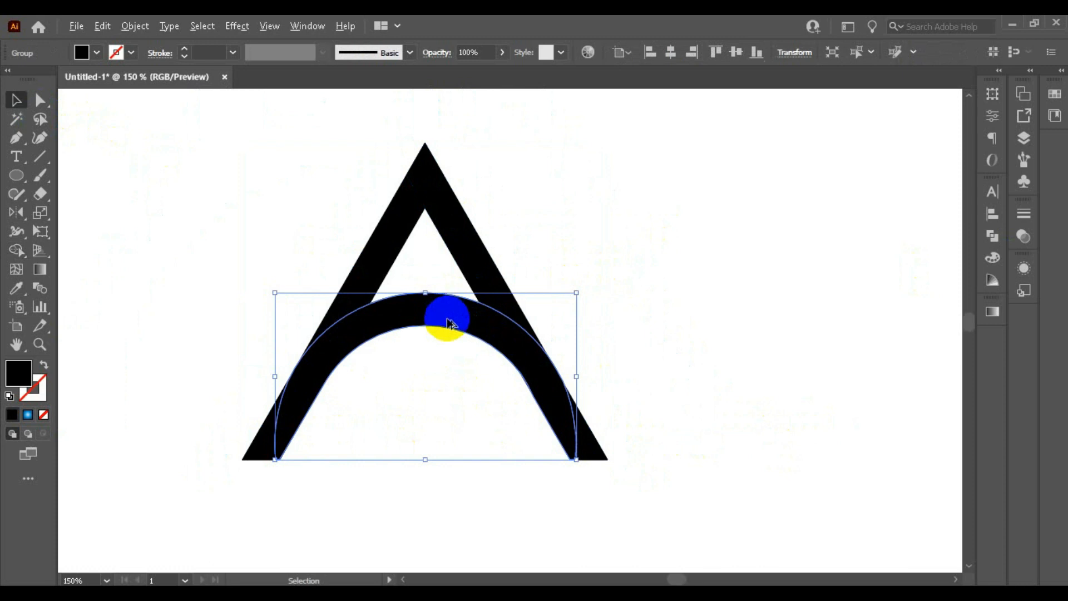
pyautogui.scroll(-1, 447, 316)
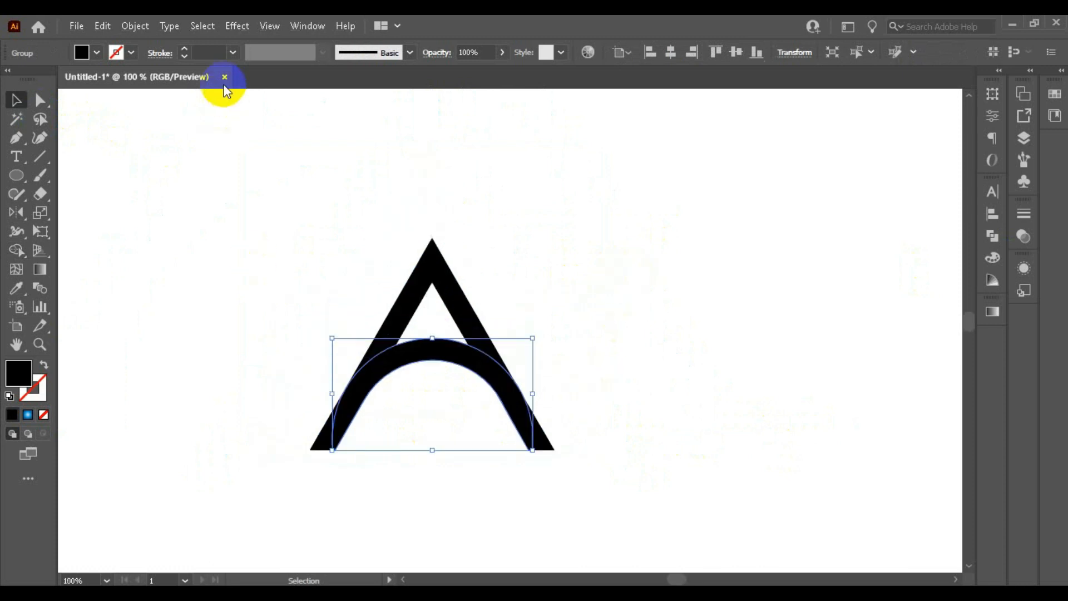
pyautogui.click(135, 26)
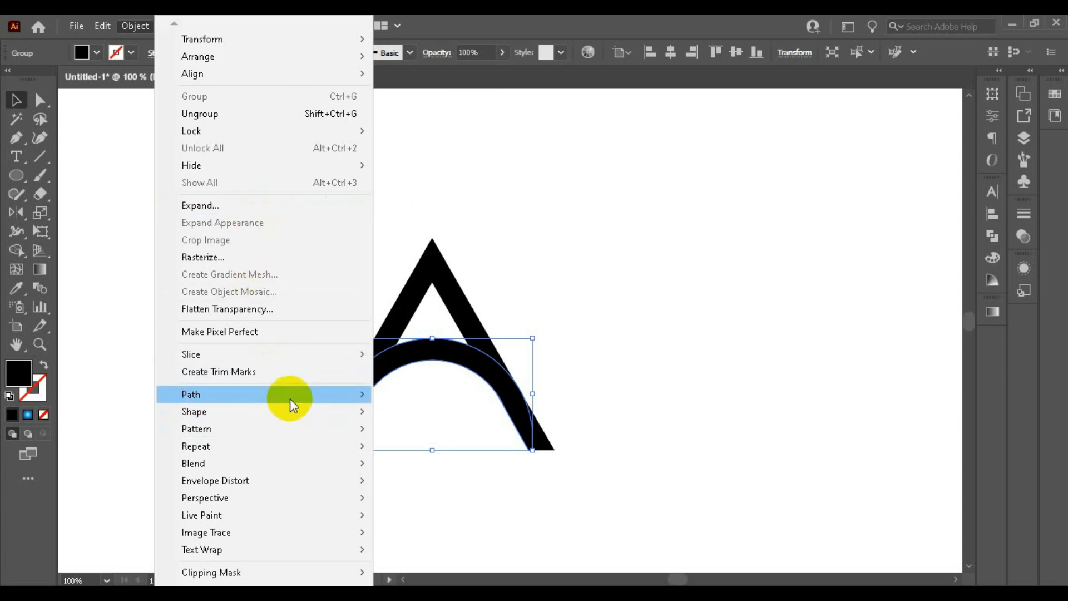
pyautogui.moveTo(292, 395)
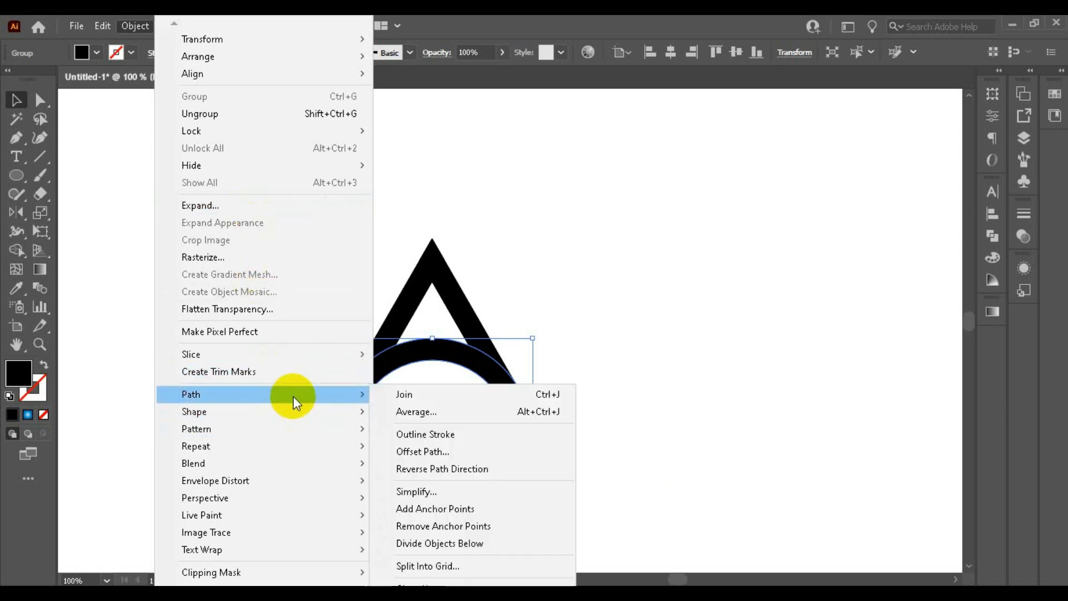
pyautogui.click(476, 449)
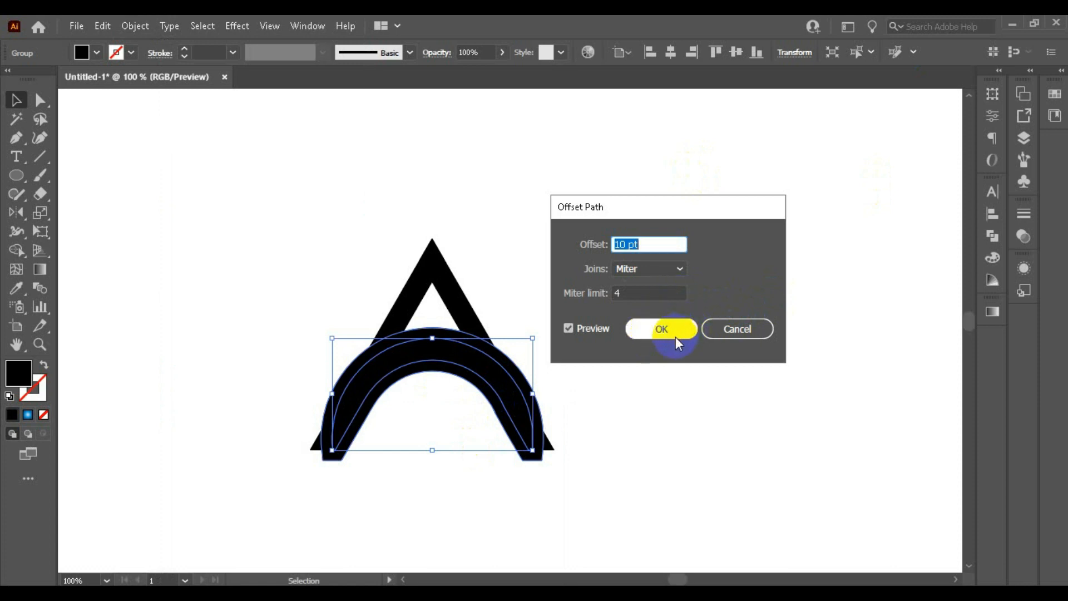
pyautogui.doubleClick(618, 244)
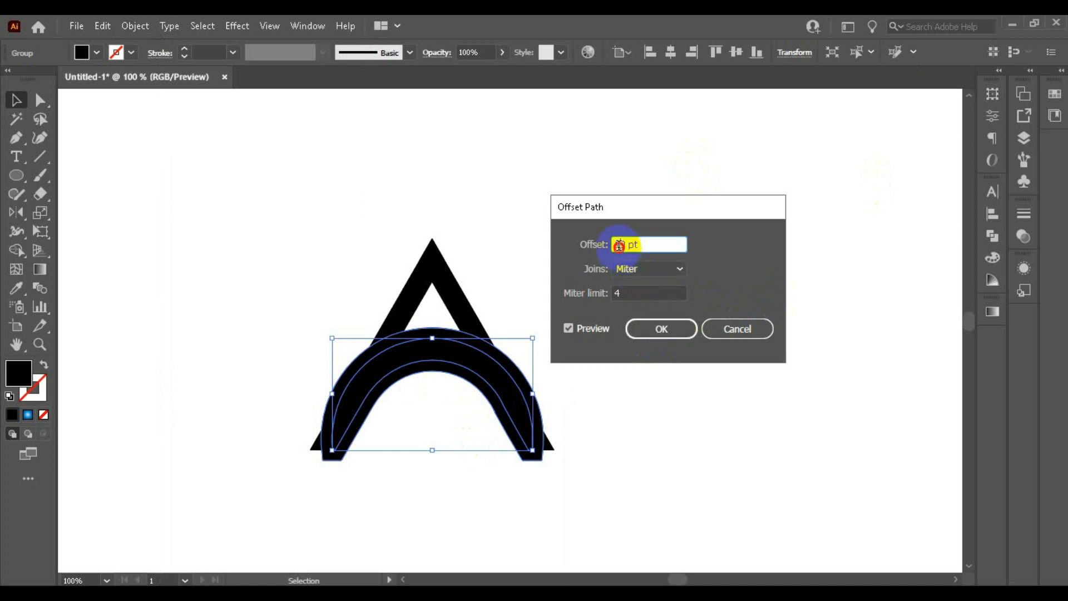
pyautogui.write('20')
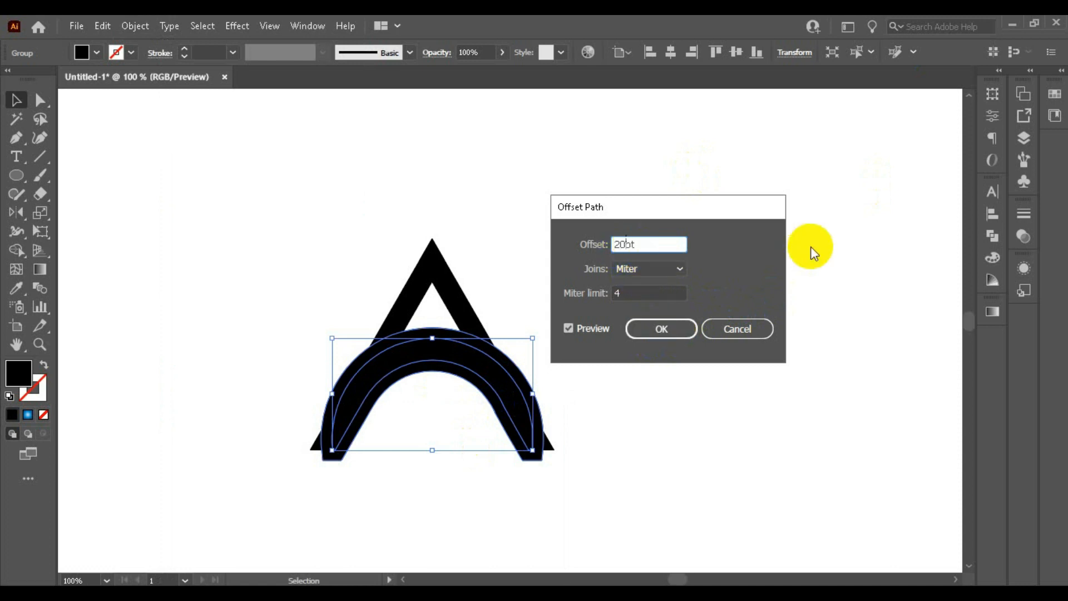
pyautogui.click(579, 326)
pyautogui.click(579, 326)
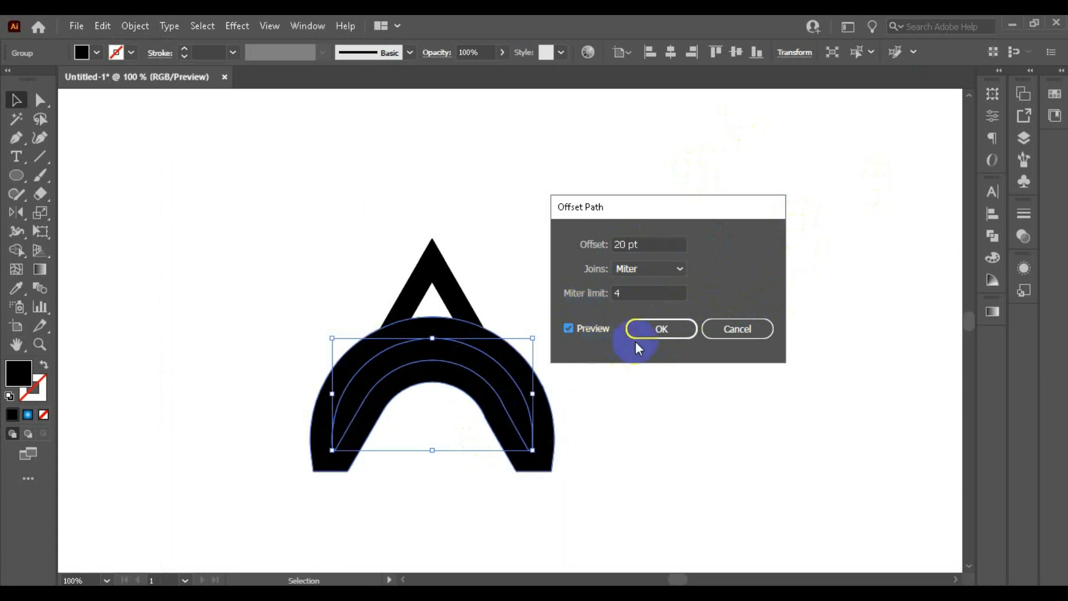
pyautogui.click(653, 329)
# Remove the offset band around the arch with the Shape Builder tool, leaving a gap between the pointed top and the arch.
pyautogui.moveTo(317, 278); pyautogui.dragTo(367, 389)
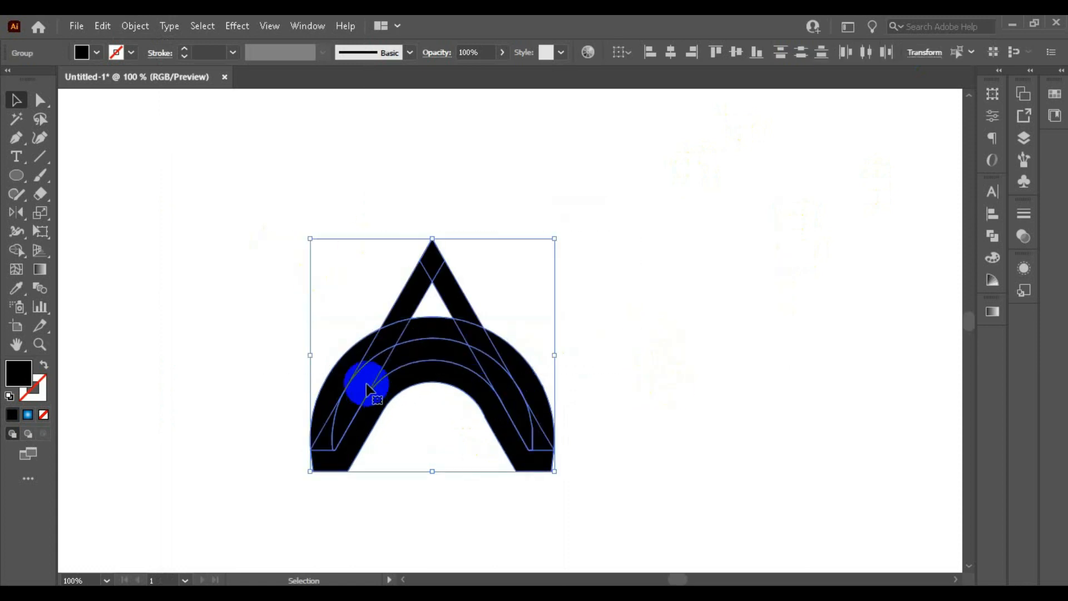
pyautogui.scroll(2, 369, 351)
pyautogui.scroll(-1, 576, 184)
pyautogui.click(20, 254)
pyautogui.moveTo(529, 302)
pyautogui.mouseDown()
pyautogui.moveTo(533, 270)
pyautogui.moveTo(577, 276)
pyautogui.moveTo(641, 314)
pyautogui.mouseUp()
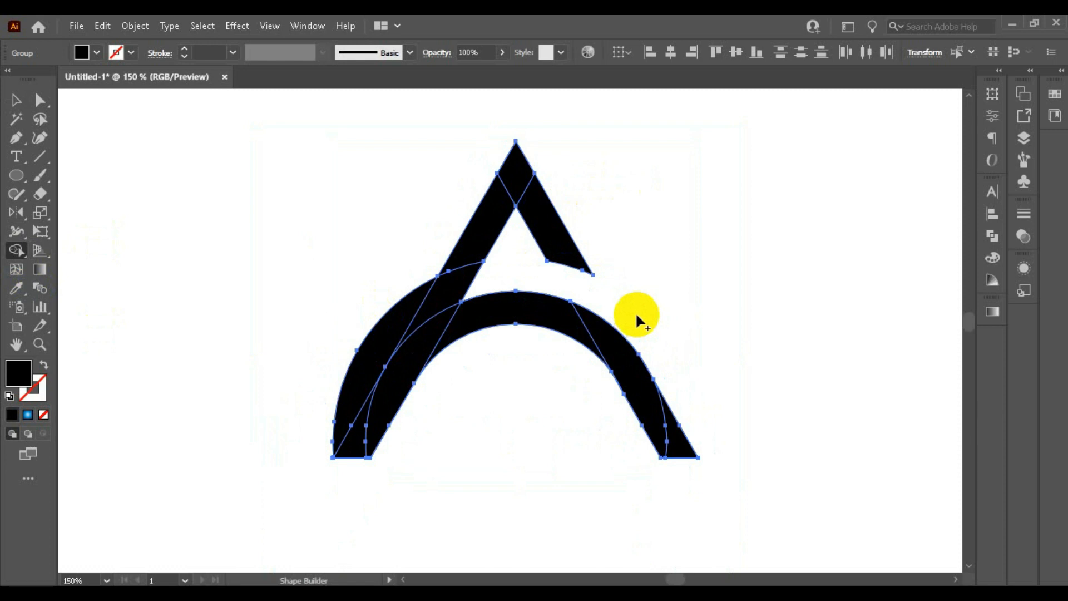
pyautogui.moveTo(476, 282)
pyautogui.mouseDown()
pyautogui.moveTo(396, 321)
pyautogui.moveTo(441, 345)
pyautogui.mouseUp()
pyautogui.keyDown('alt'); pyautogui.click(345, 436); pyautogui.keyUp('alt')
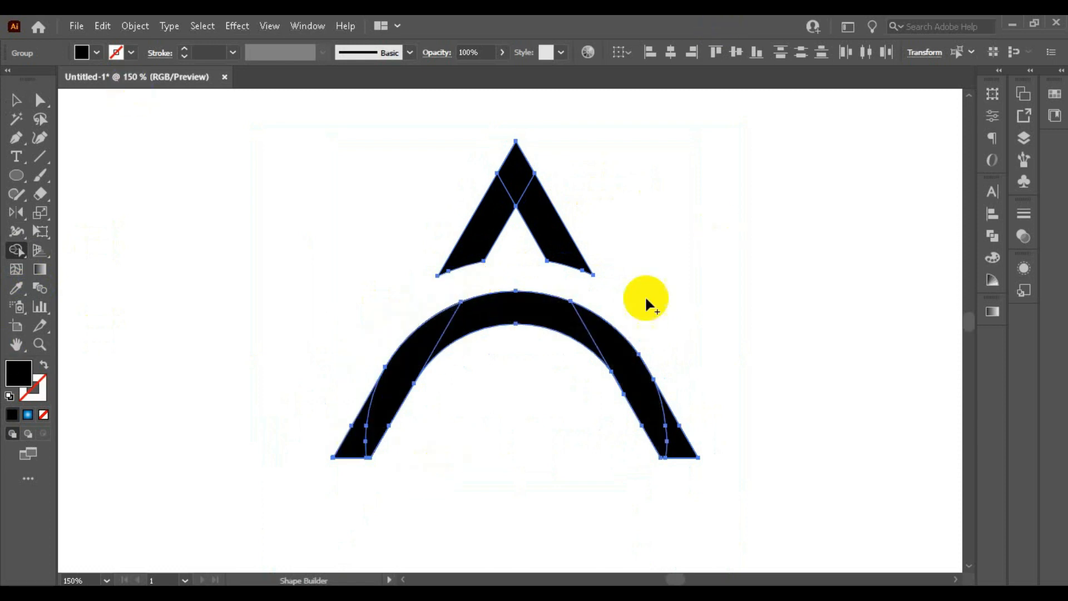
# Unite the overlapping logo pieces with Pathfinder into a clean pointed top and arch.
pyautogui.scroll(-1, 445, 382)
pyautogui.scroll(1, 478, 304)
pyautogui.scroll(-1, 470, 261)
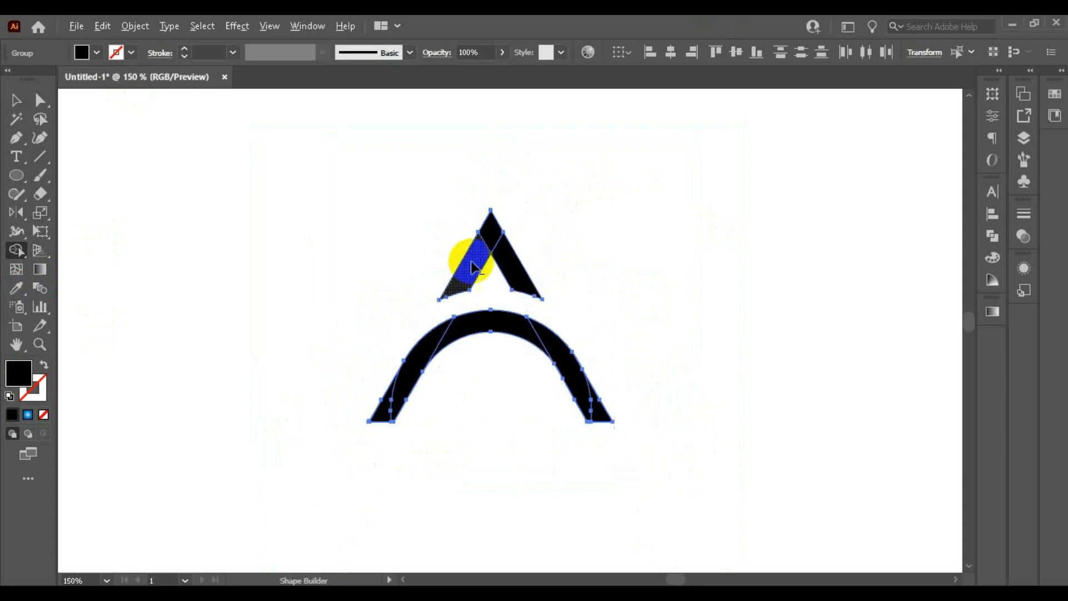
pyautogui.click(16, 100)
pyautogui.click(992, 236)
pyautogui.click(808, 228)
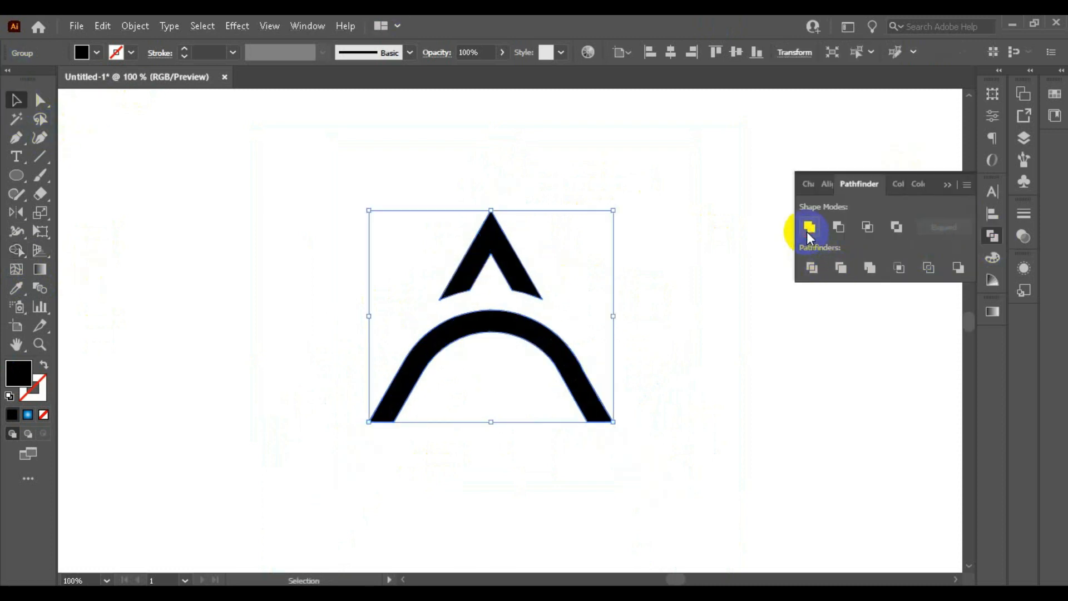
pyautogui.click(999, 237)
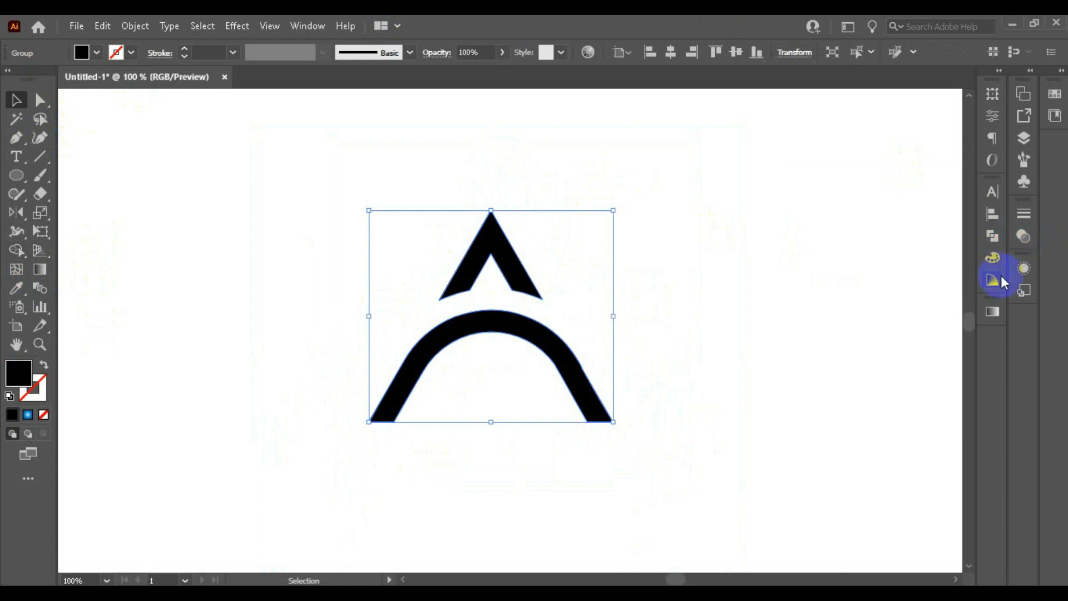
# Fill the logo with the Sky gradient preset, change the gradient type to radial, and deselect the artwork.
pyautogui.click(992, 319)
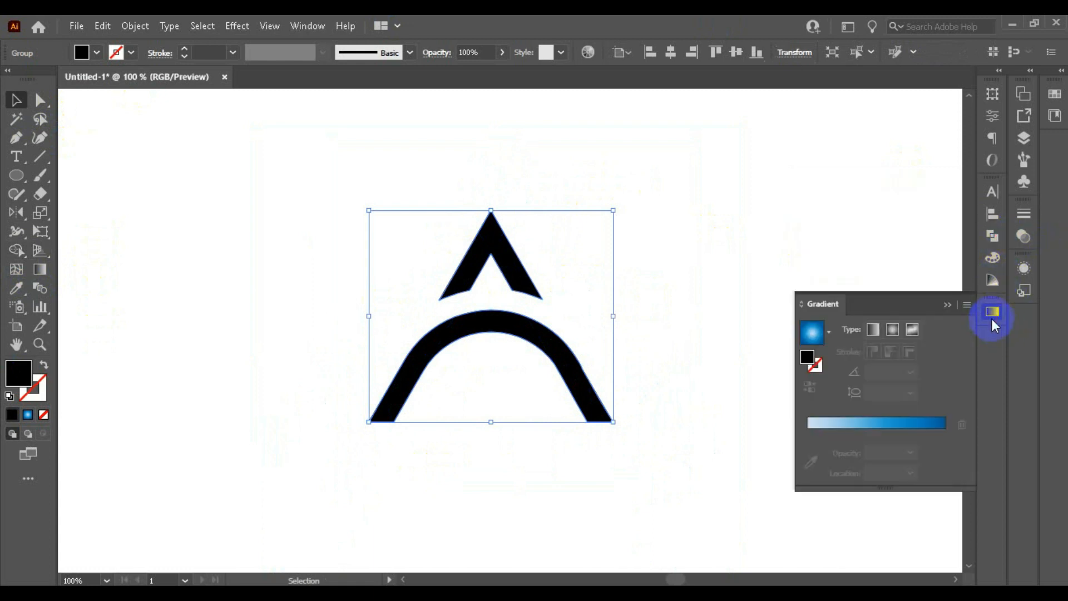
pyautogui.click(830, 334)
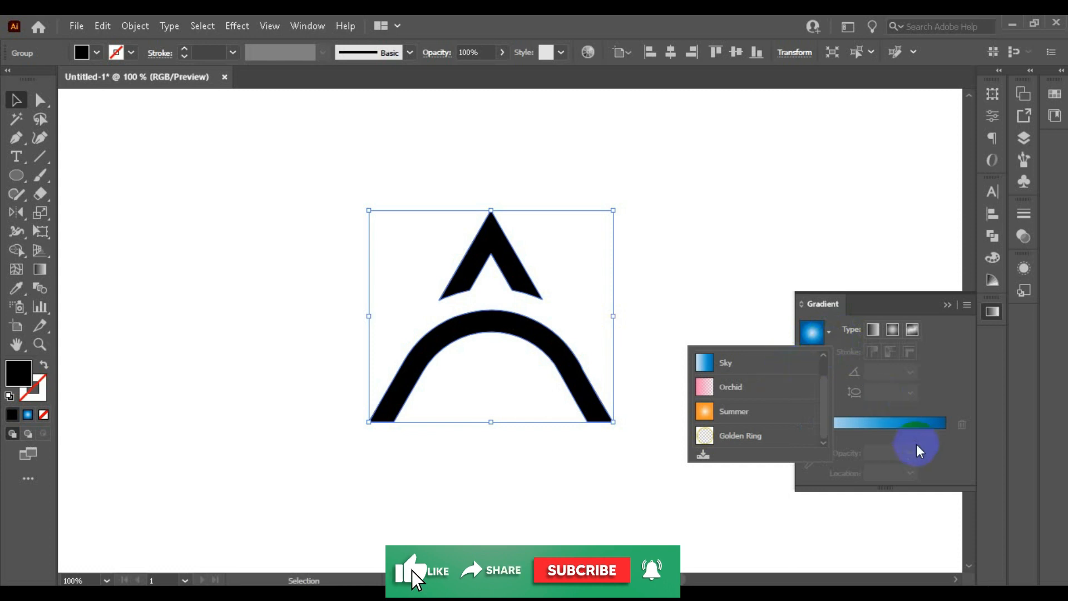
pyautogui.click(902, 430)
pyautogui.click(828, 332)
pyautogui.click(758, 359)
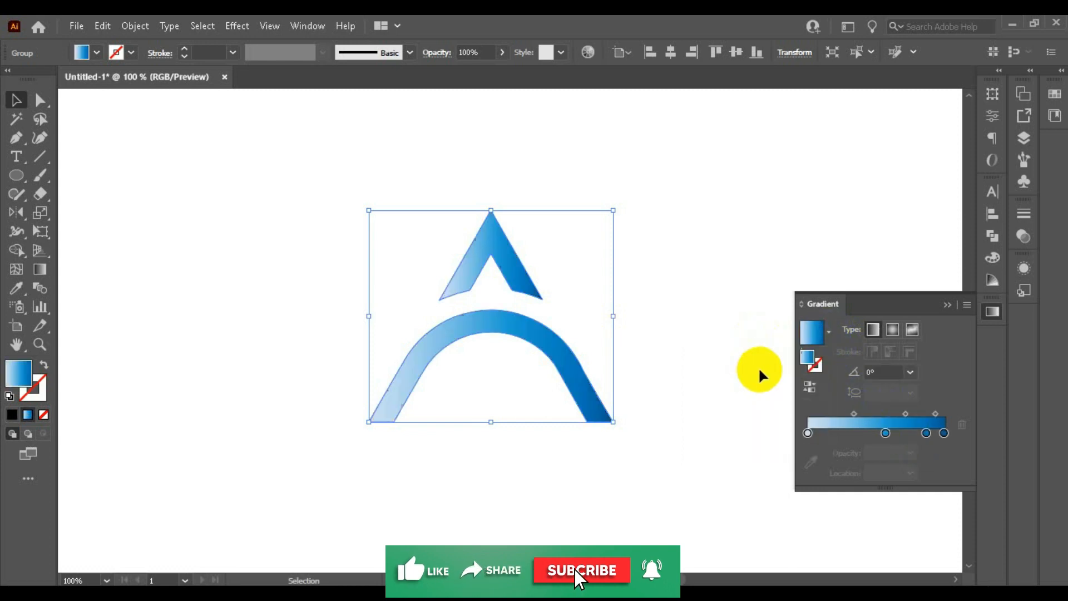
pyautogui.click(896, 329)
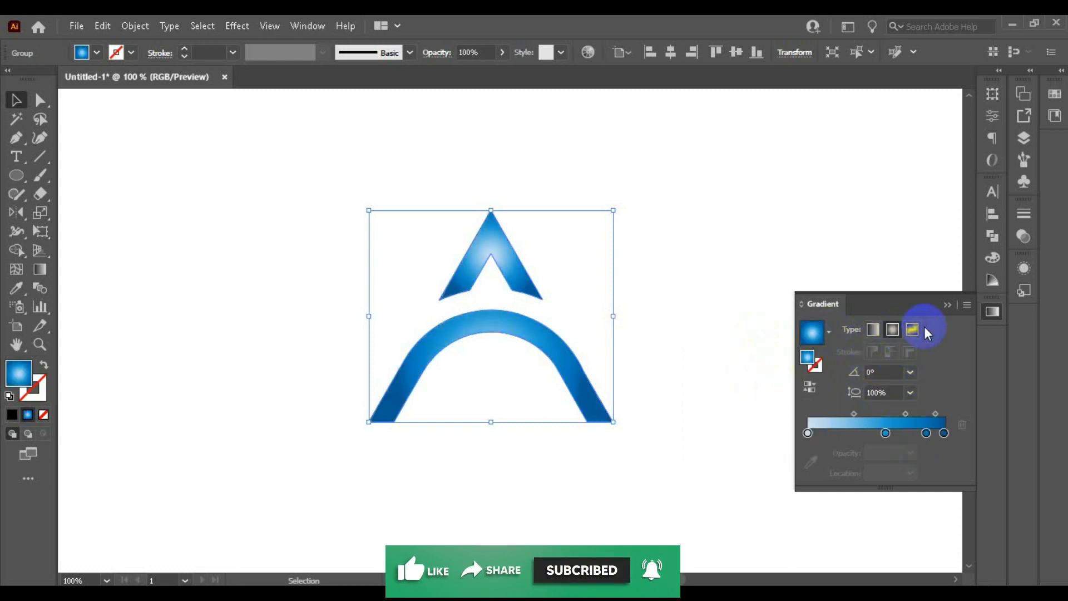
pyautogui.click(993, 312)
pyautogui.click(732, 306)
pyautogui.scroll(-3, 632, 307)
pyautogui.scroll(5, 493, 295)
pyautogui.scroll(-1, 508, 276)
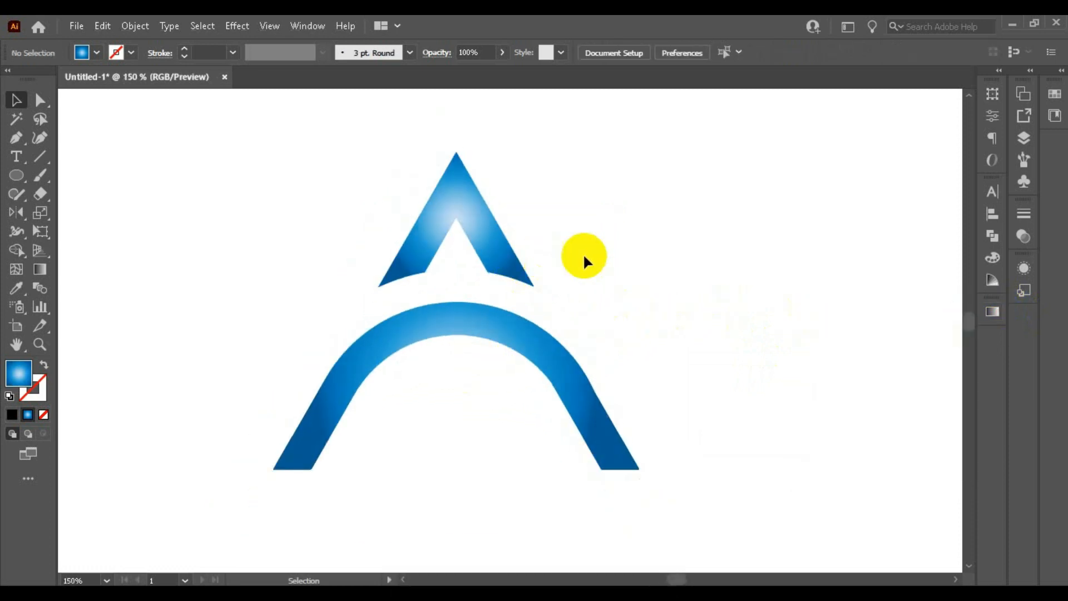